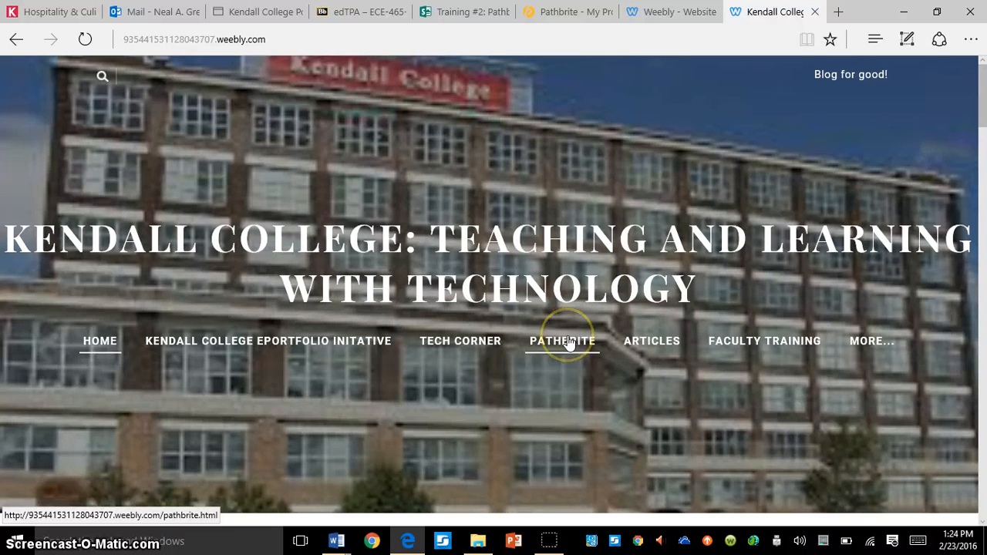
Open the college site's Pathbrite page, view the linked Pathbrite User Guide and return to that page
click(568, 343)
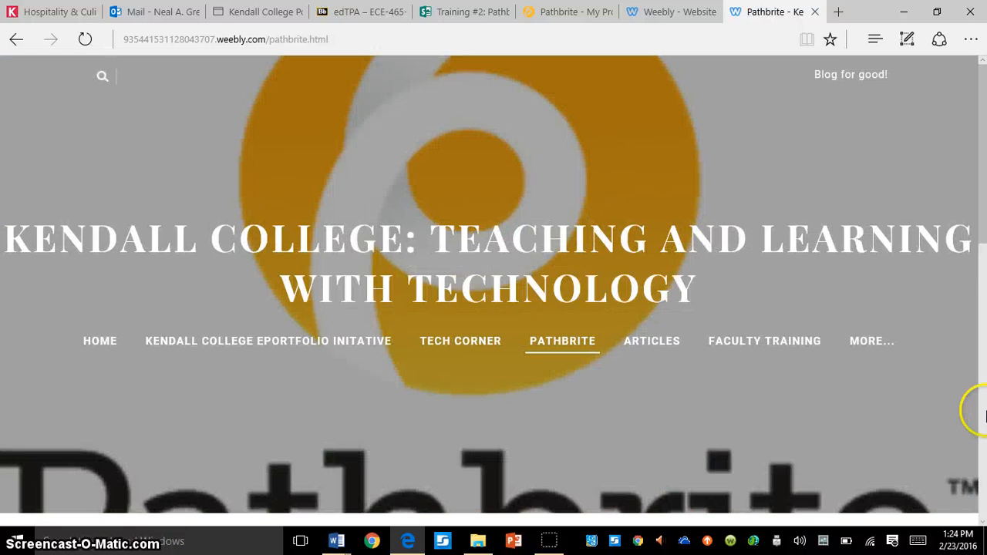
scroll(980, 443, down, 5)
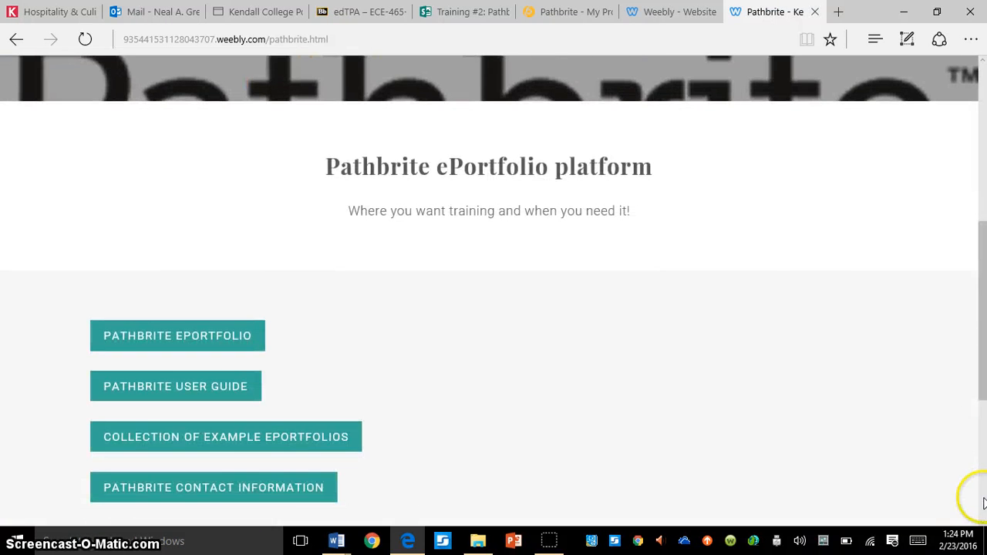
scroll(983, 503, down, 1)
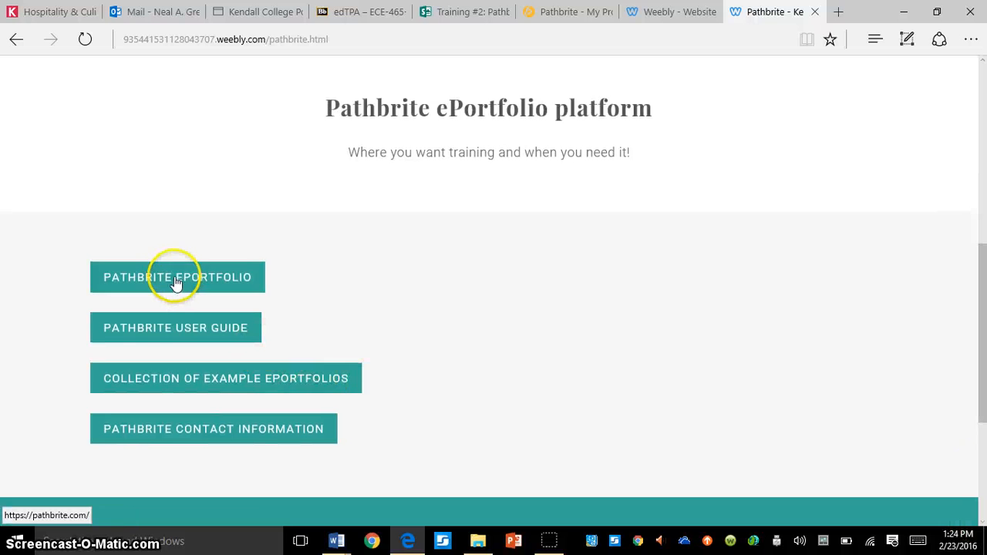
click(238, 271)
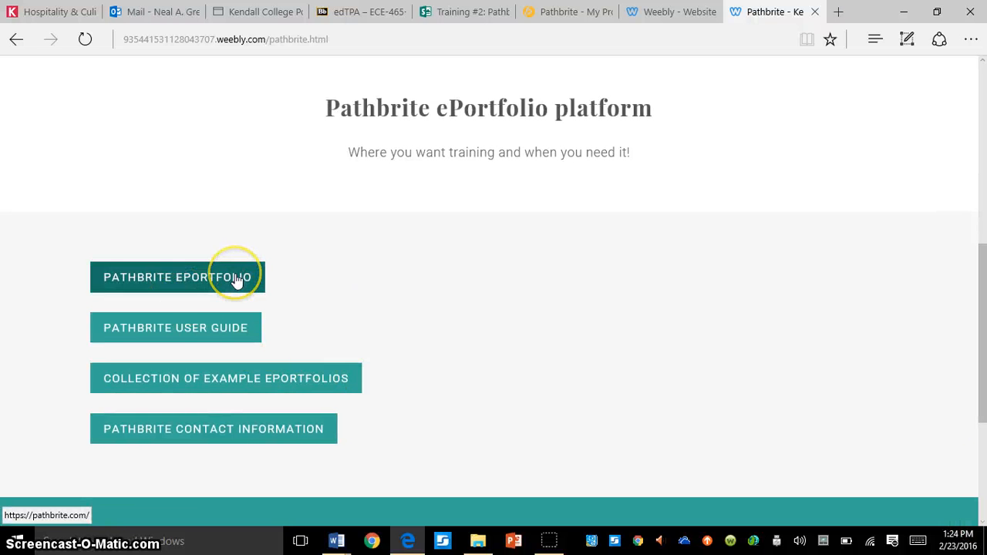
click(230, 328)
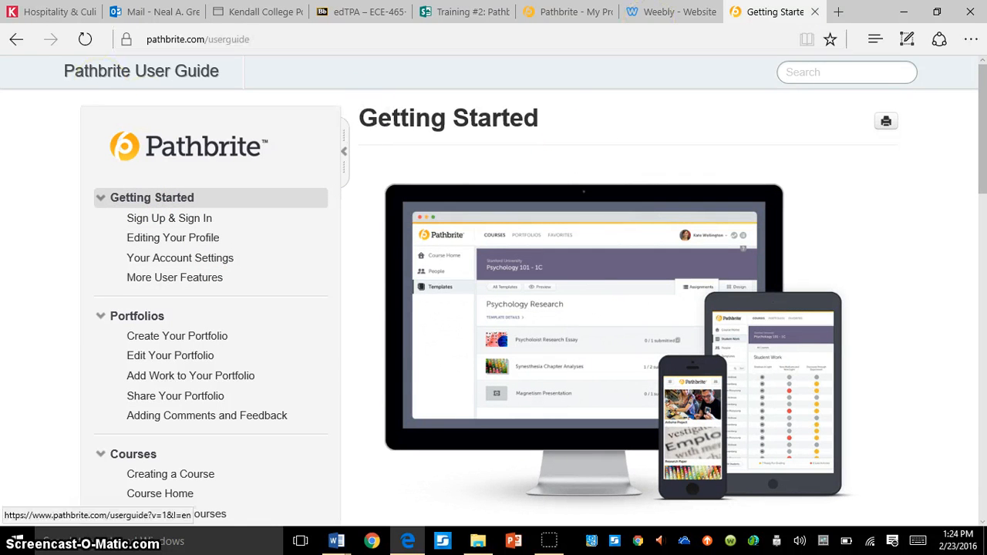
click(17, 40)
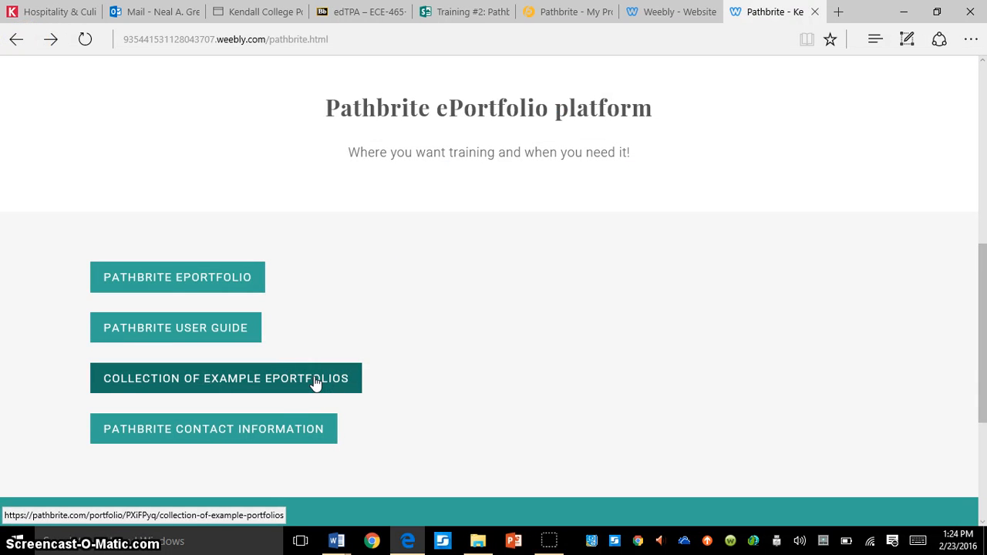
View the Pathbrite contact information and contact form, and return to the college site's Pathbrite page
click(298, 428)
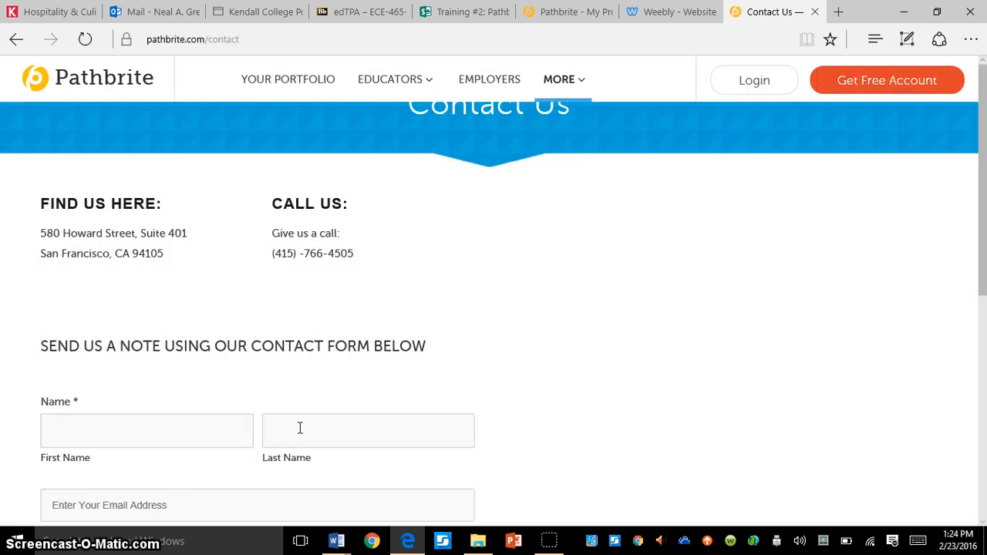
scroll(985, 422, down, 5)
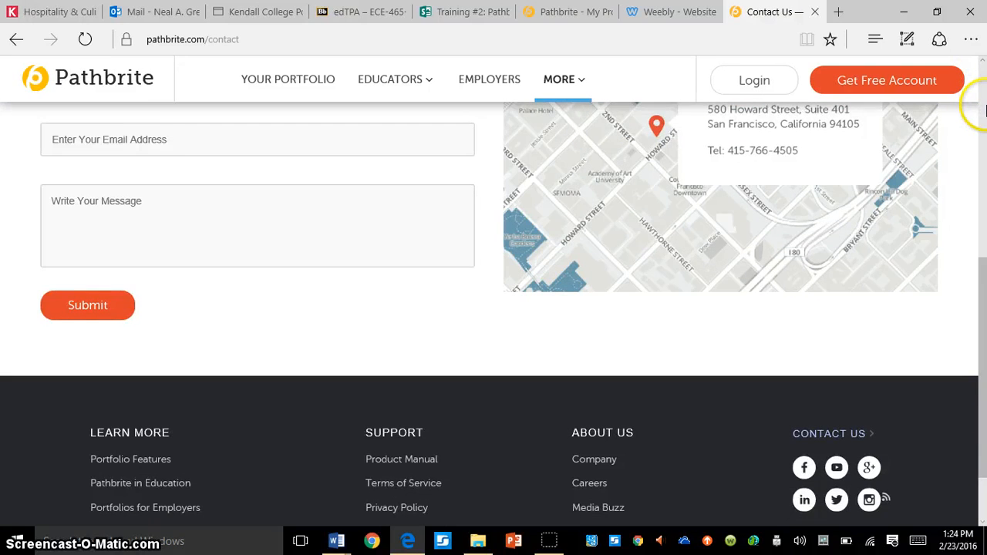
scroll(976, 121, up, 10)
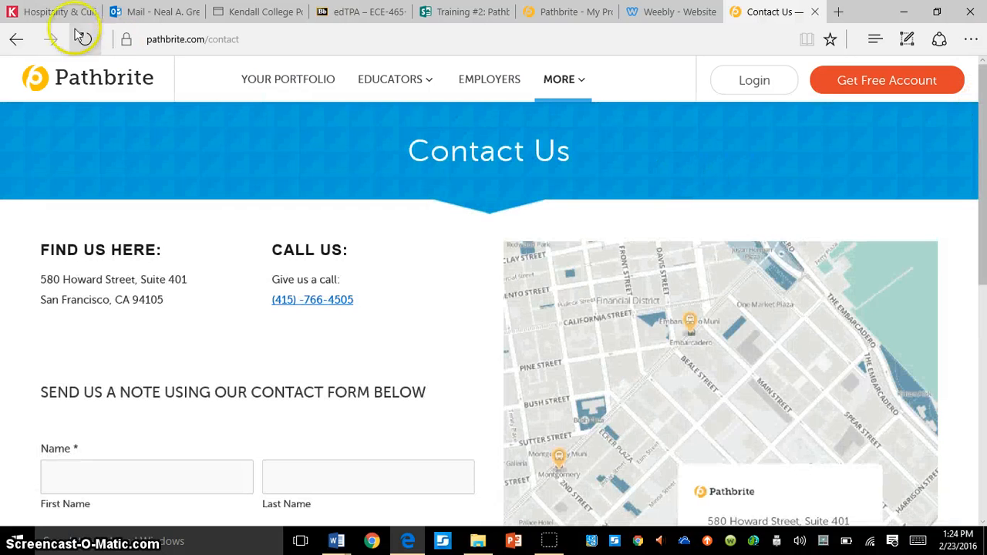
click(16, 39)
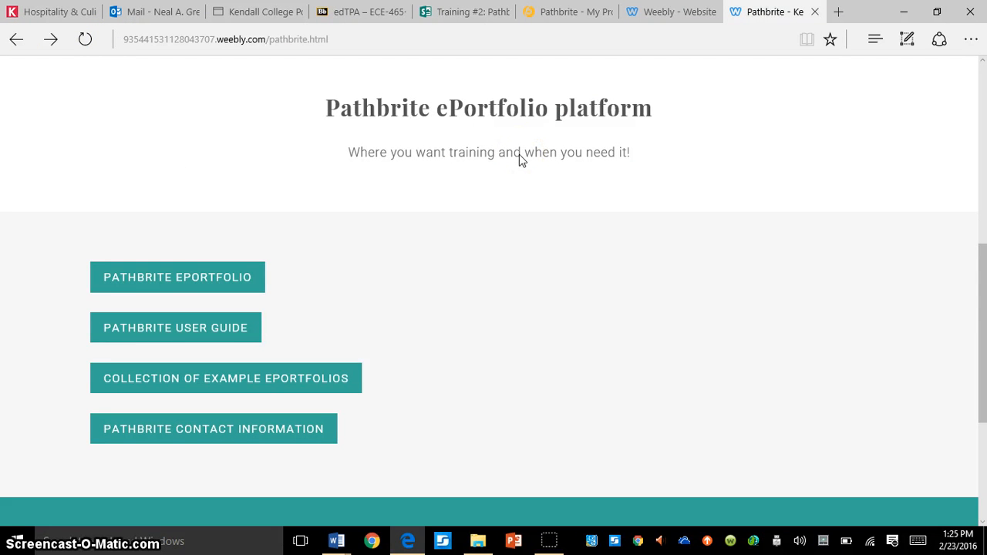
In the Pathbrite account, create a new portfolio titled "Kendall Sample Student" with the description "lajfd;lajfl;jkda;sfjk;sdajkf;ajfl;dasjfk;djf"
click(542, 12)
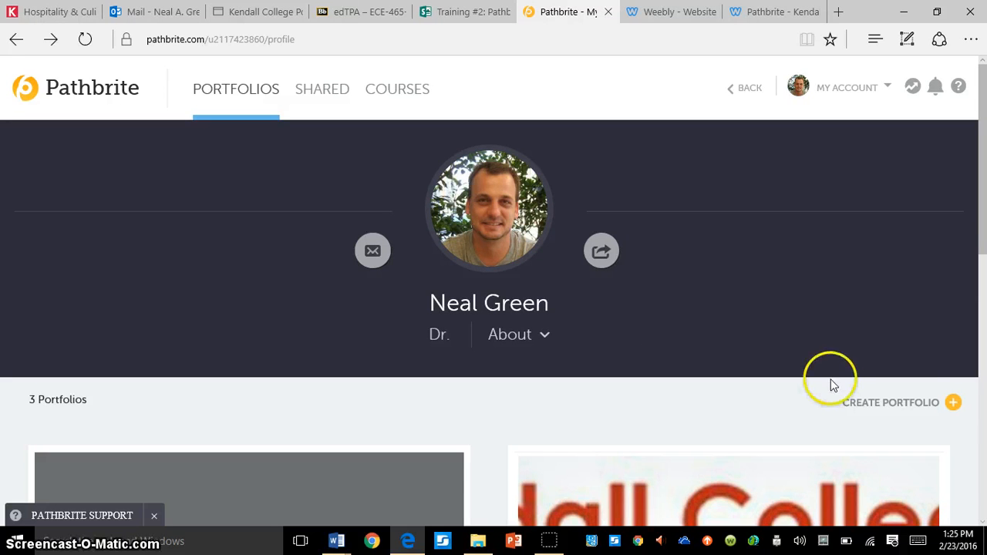
click(953, 404)
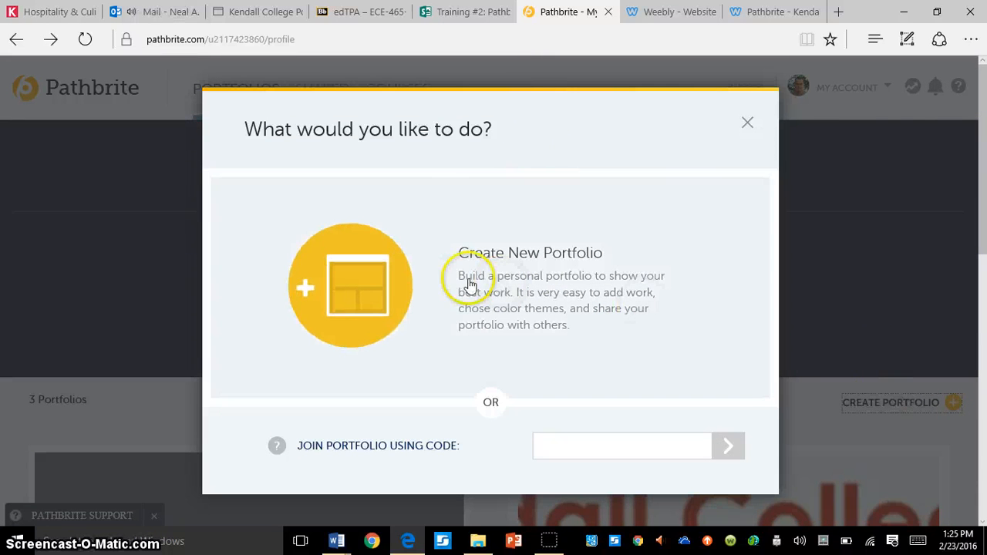
click(364, 281)
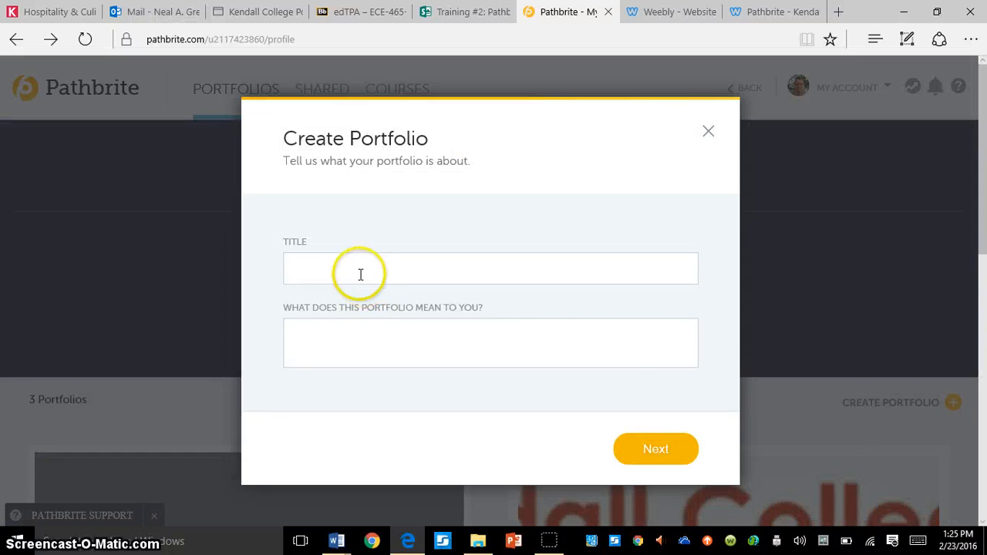
click(360, 273)
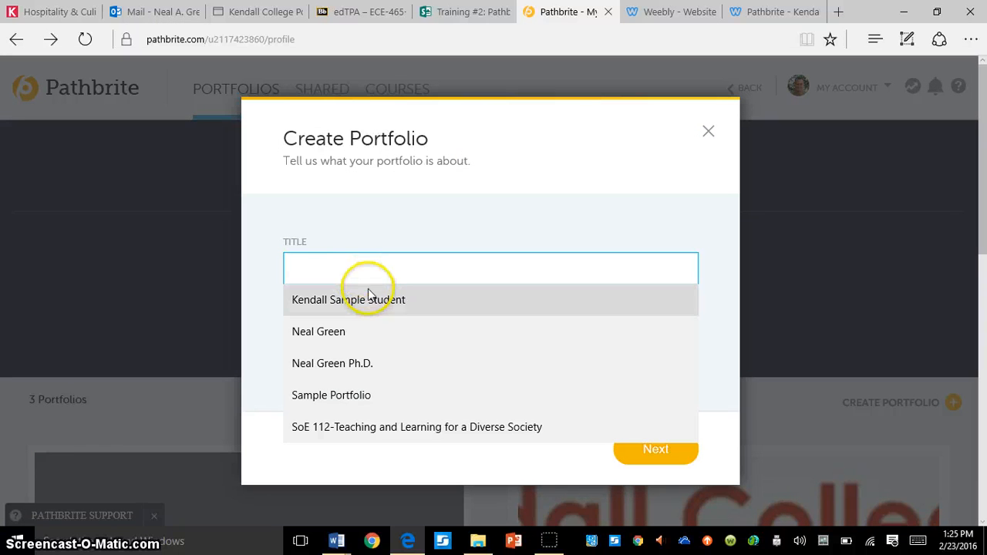
click(359, 298)
click(353, 330)
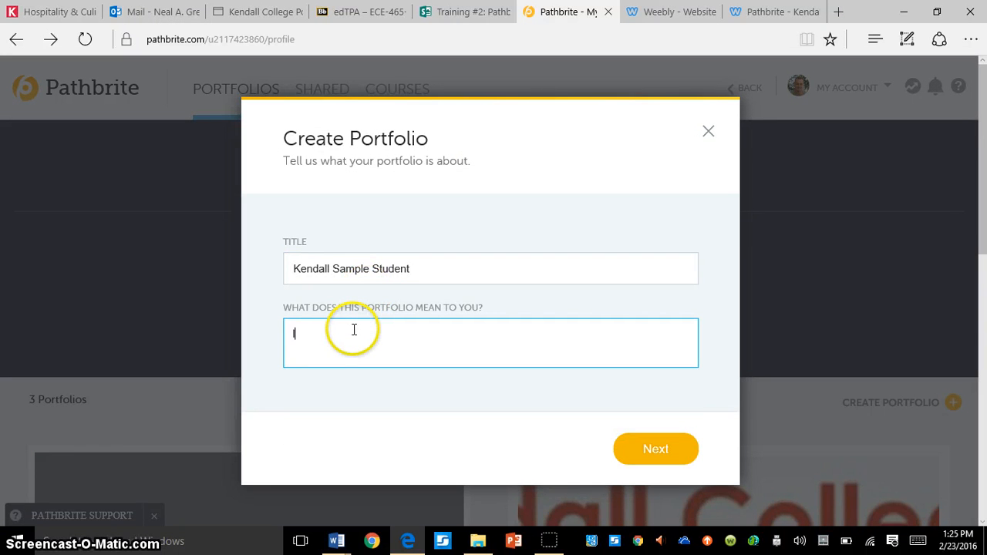
text(lajfd;lajfl;jkda;sfjk;sdajkf;ajfl;)
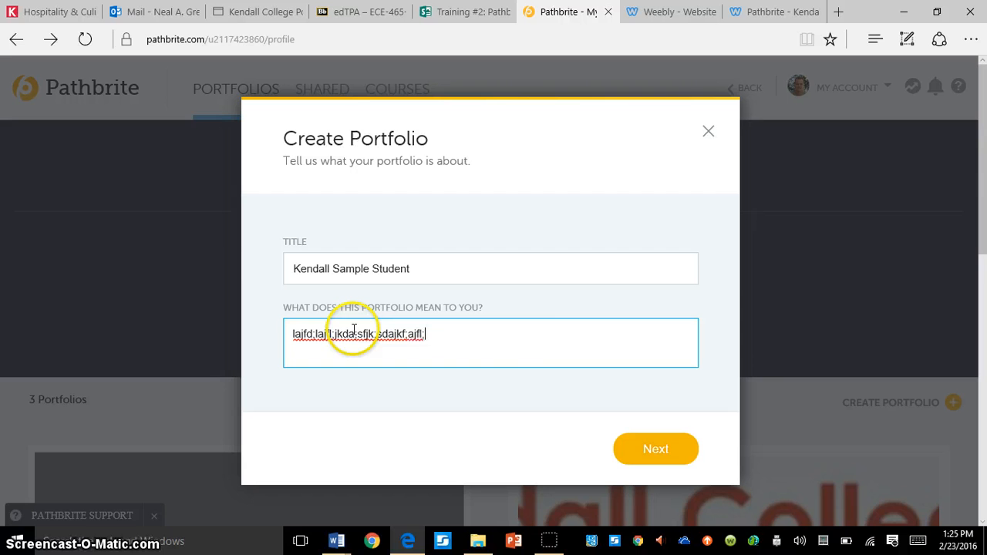
text(dasjfk;djf)
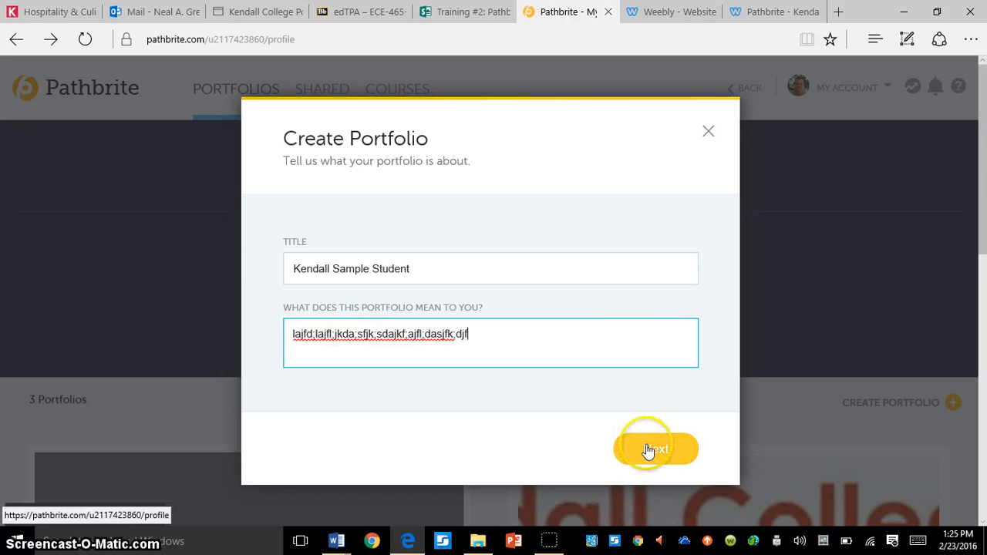
click(648, 450)
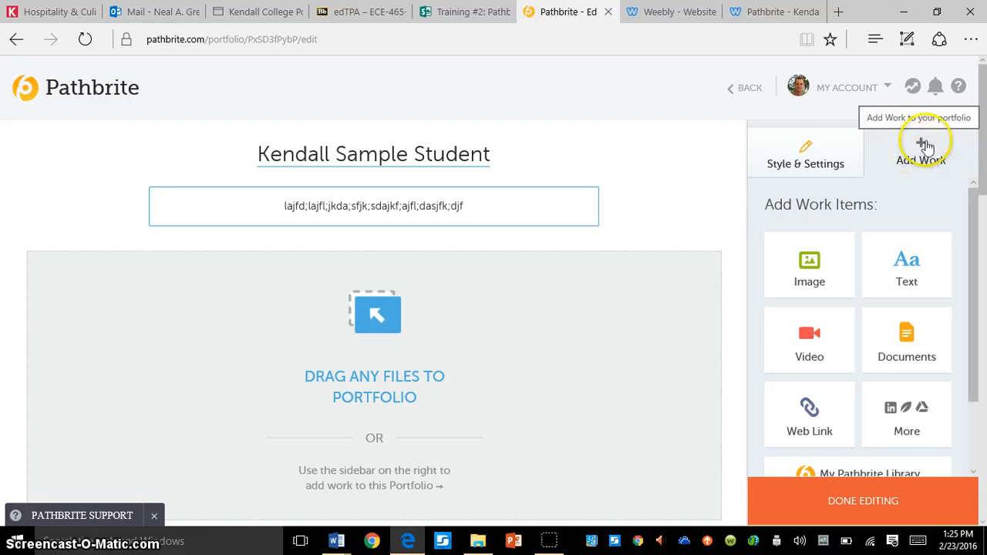
Set the portfolio's layout to Grid in its style settings
click(818, 139)
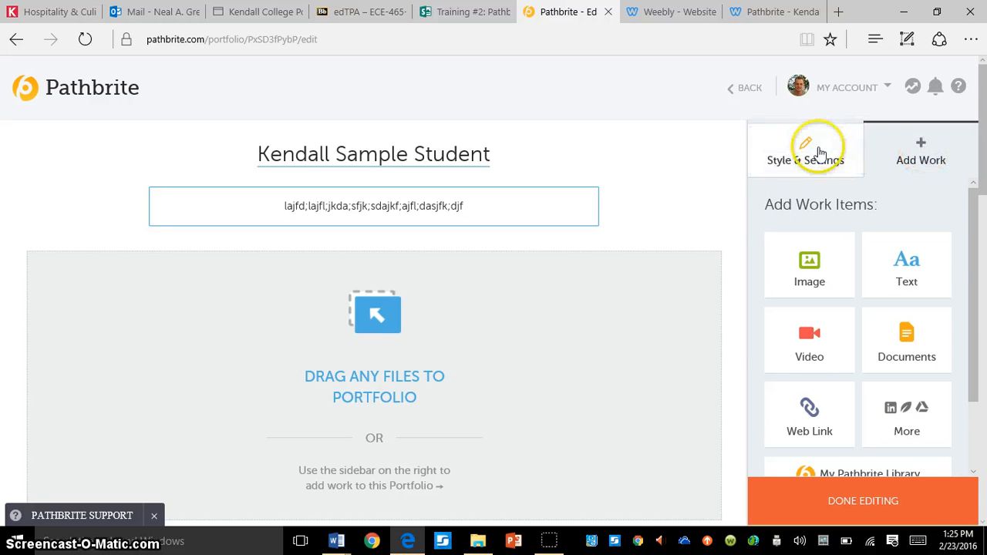
click(854, 202)
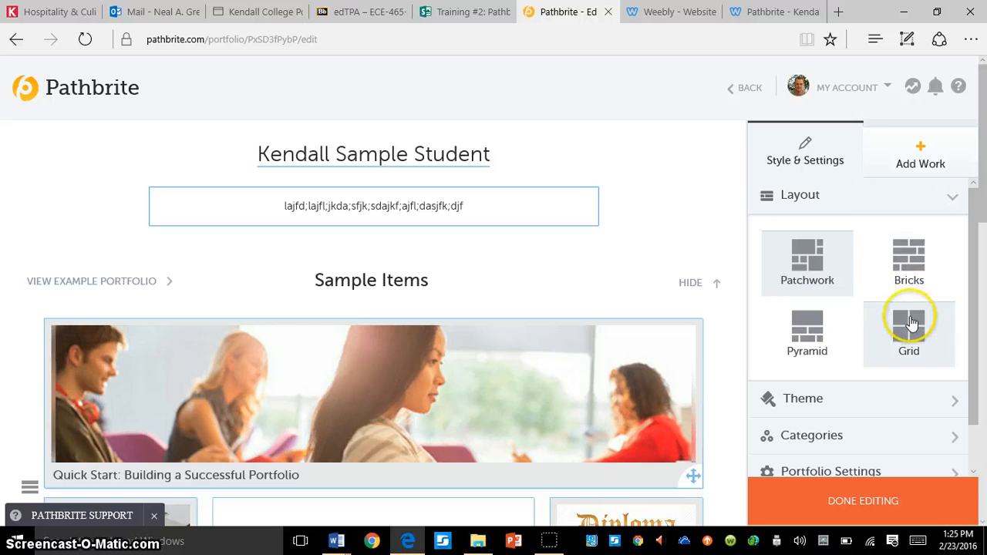
click(909, 322)
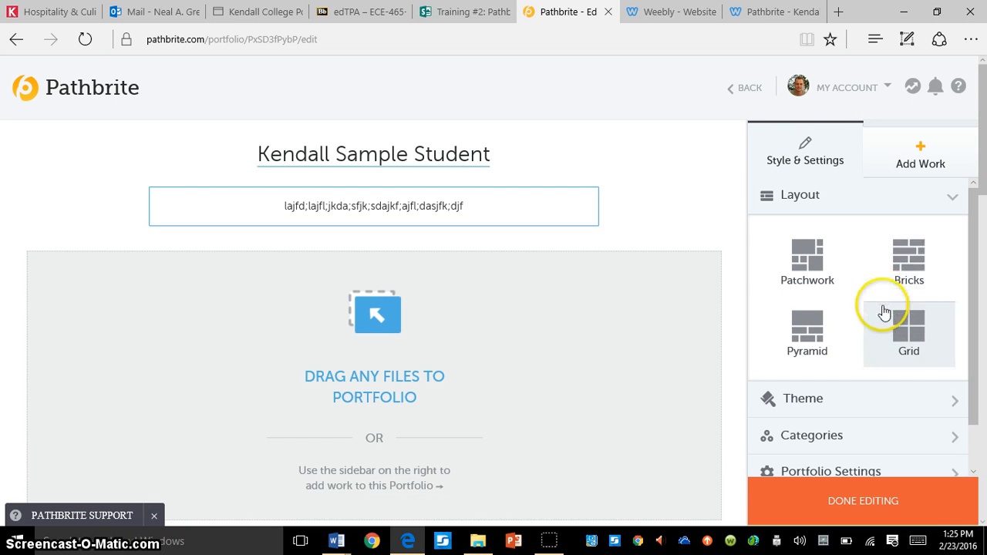
Look through the portfolio's theme options and its categories
scroll(969, 440, down, 1)
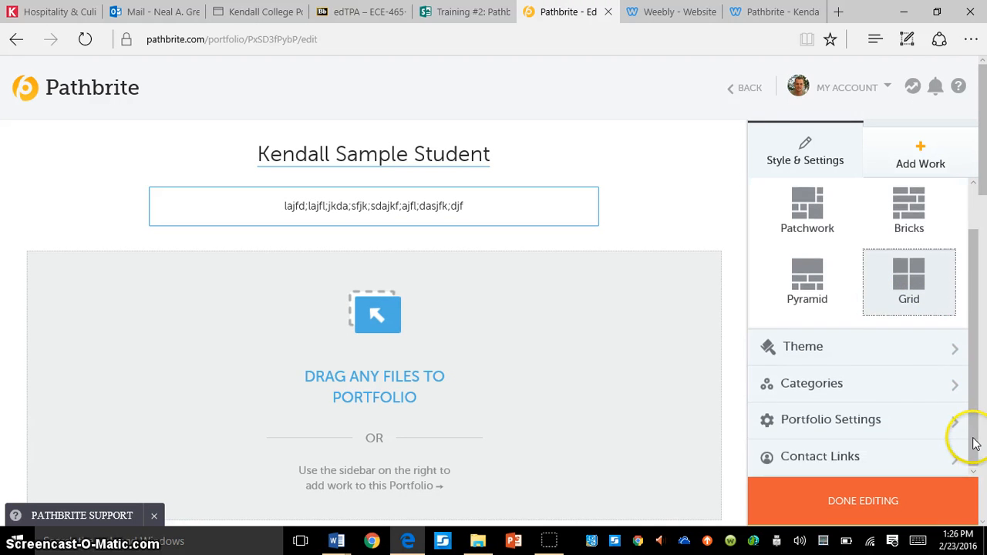
click(871, 345)
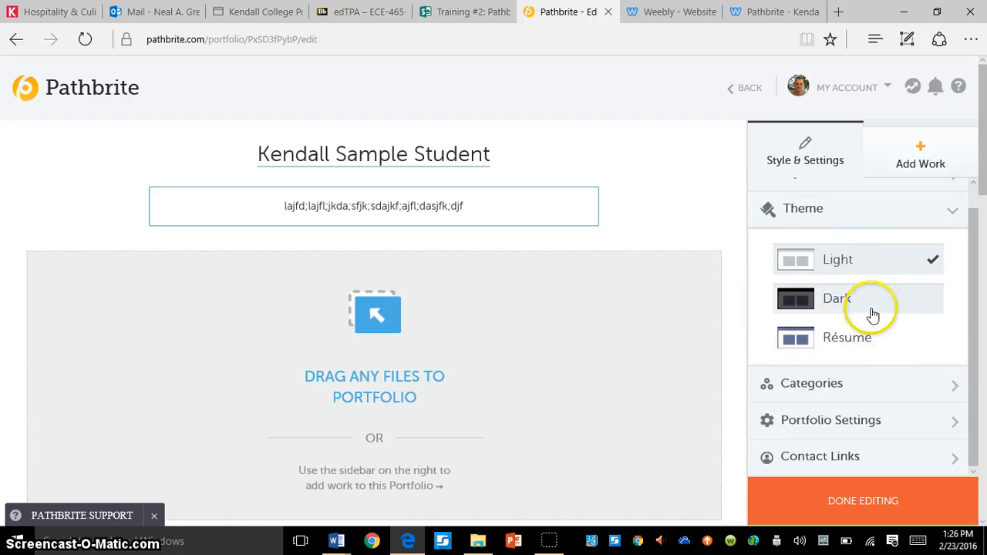
click(879, 391)
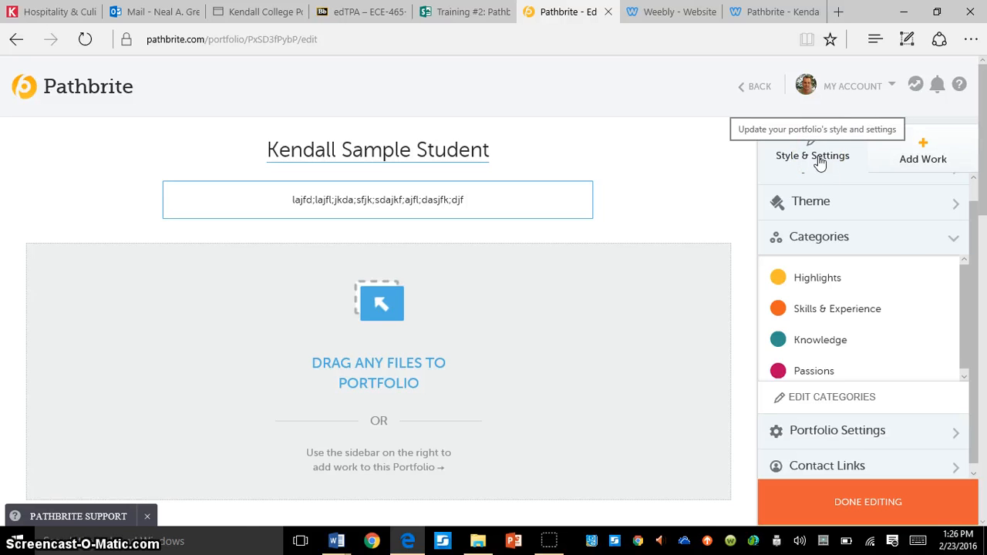
Add the "Institutional Research-ePortfolio Project" document from the My Pathbrite library to the portfolio
click(922, 156)
mouse_move(601, 364)
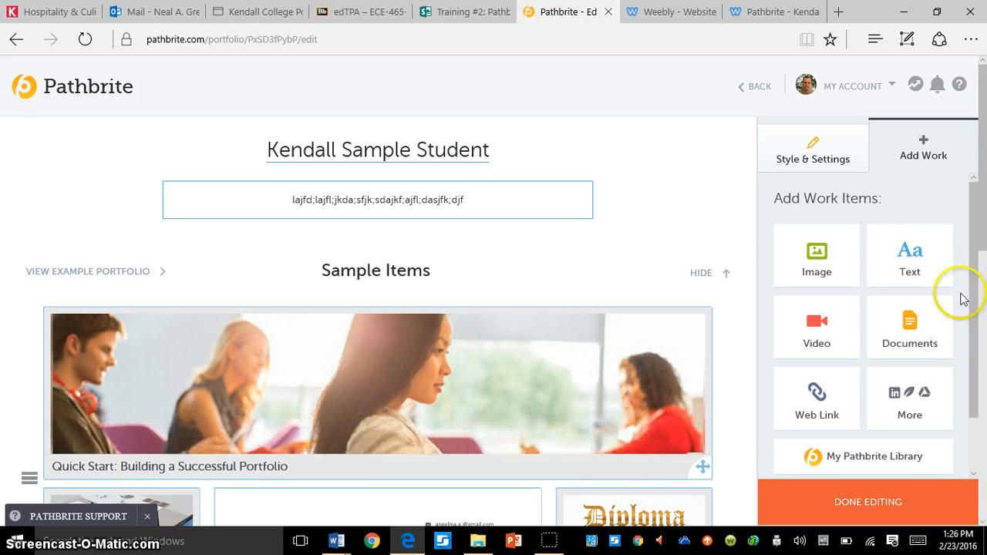
drag(738, 250, 260, 257)
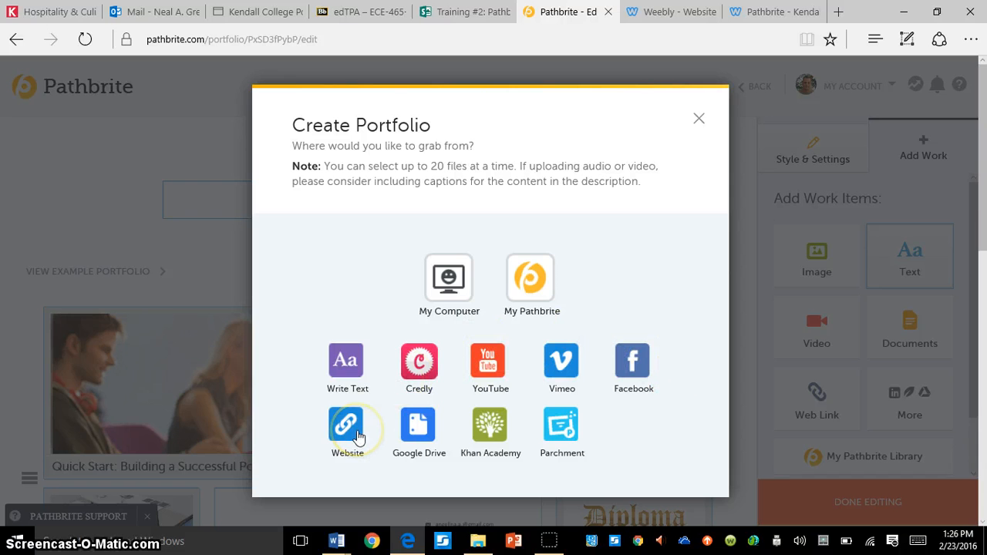
click(542, 278)
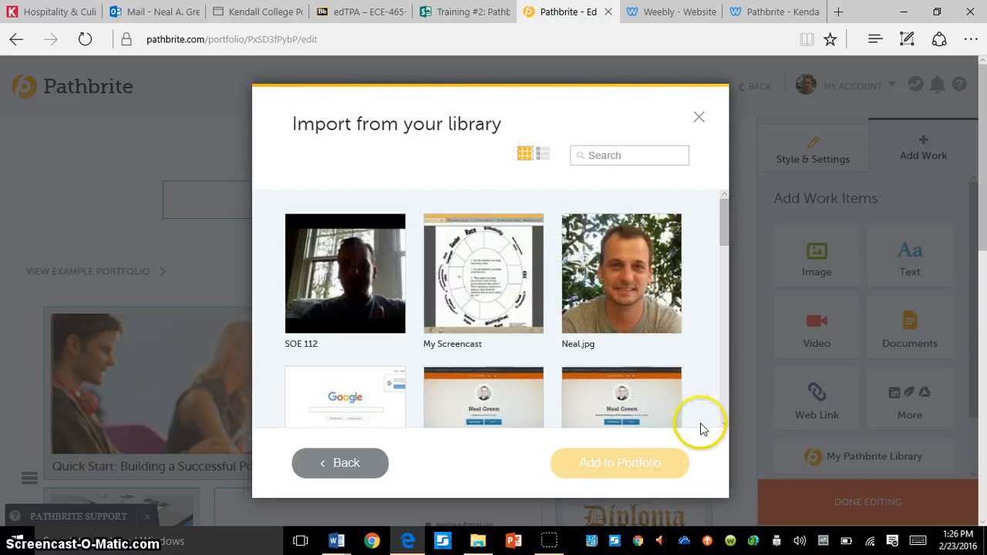
scroll(720, 414, down, 6)
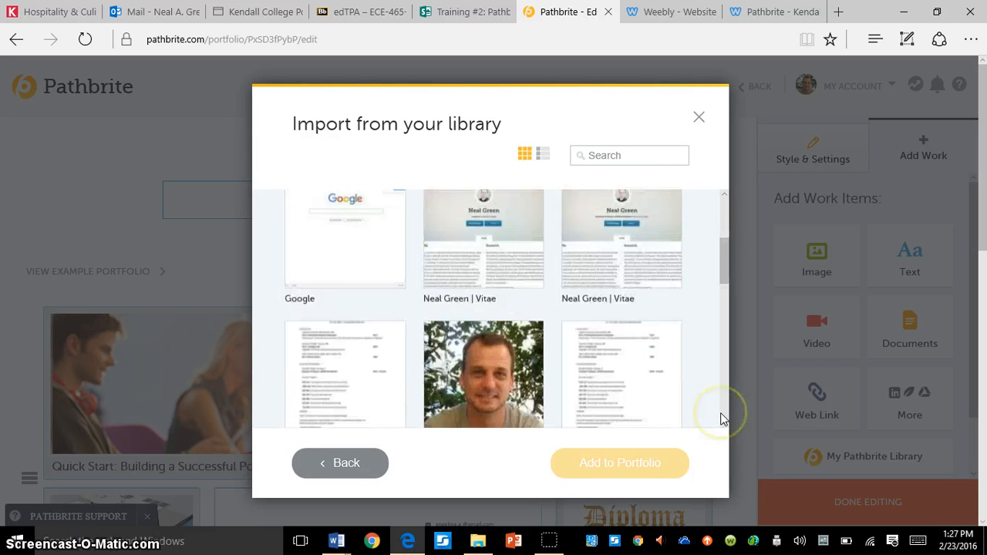
click(489, 251)
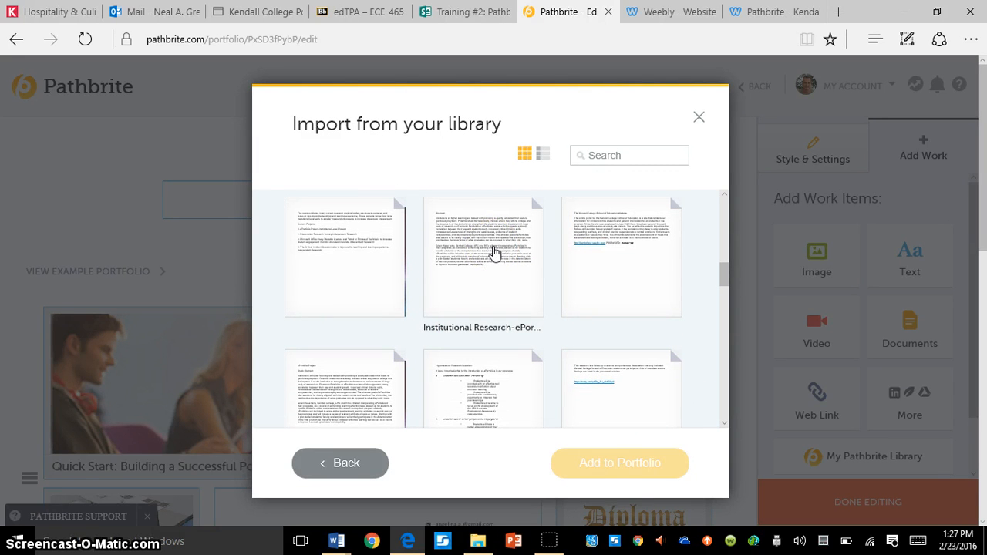
click(494, 252)
click(593, 396)
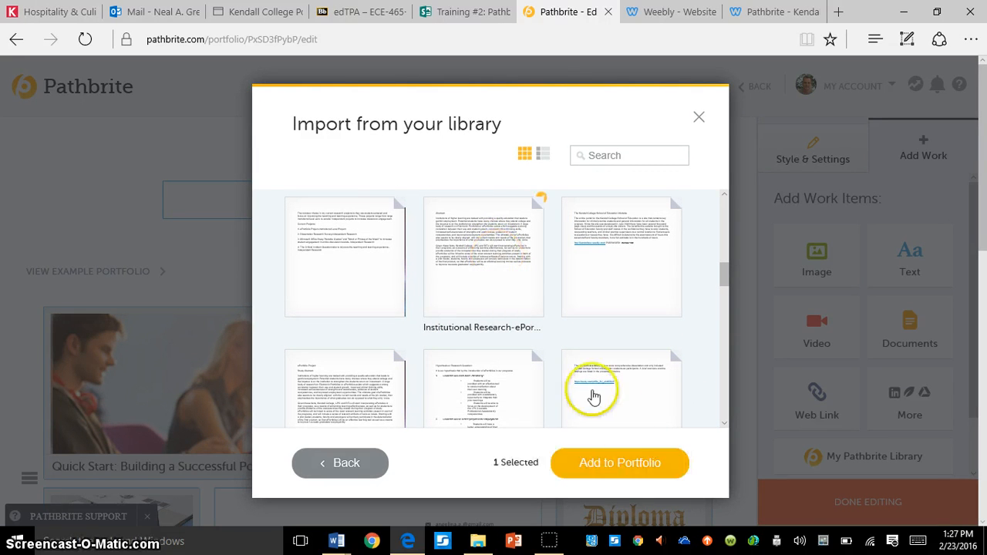
click(616, 455)
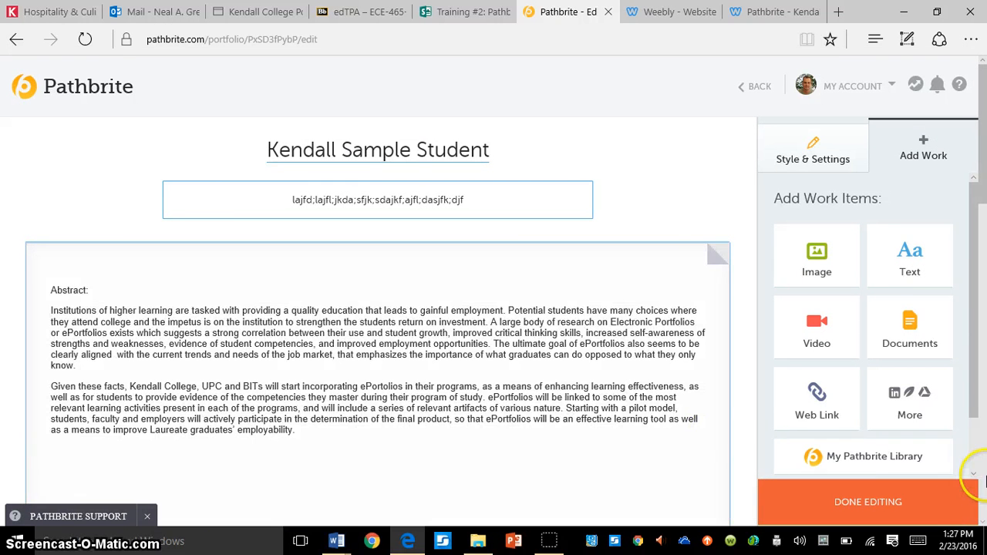
Hide the sample items below the added document and return to the document's abstract
scroll(981, 479, down, 3)
scroll(981, 479, down, 2)
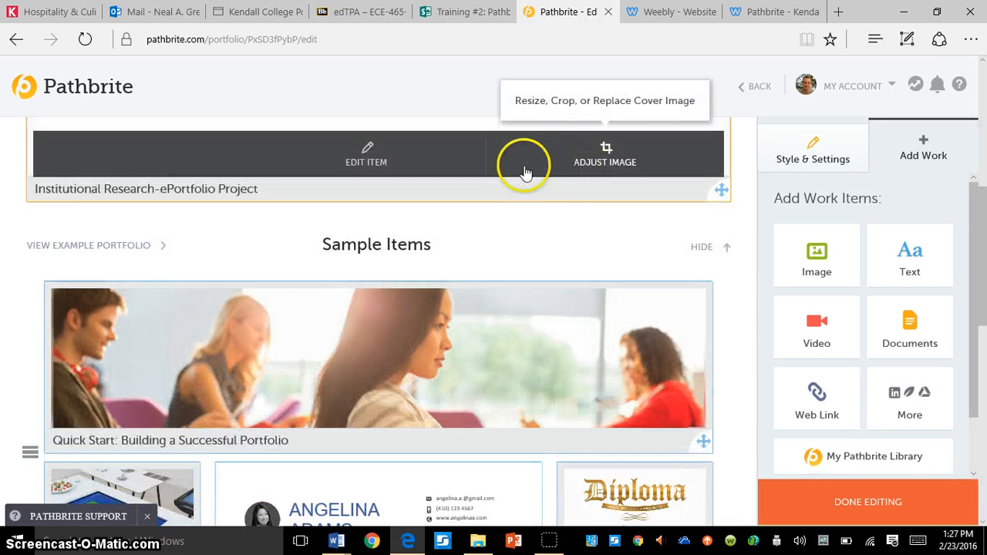
scroll(980, 70, up, 1)
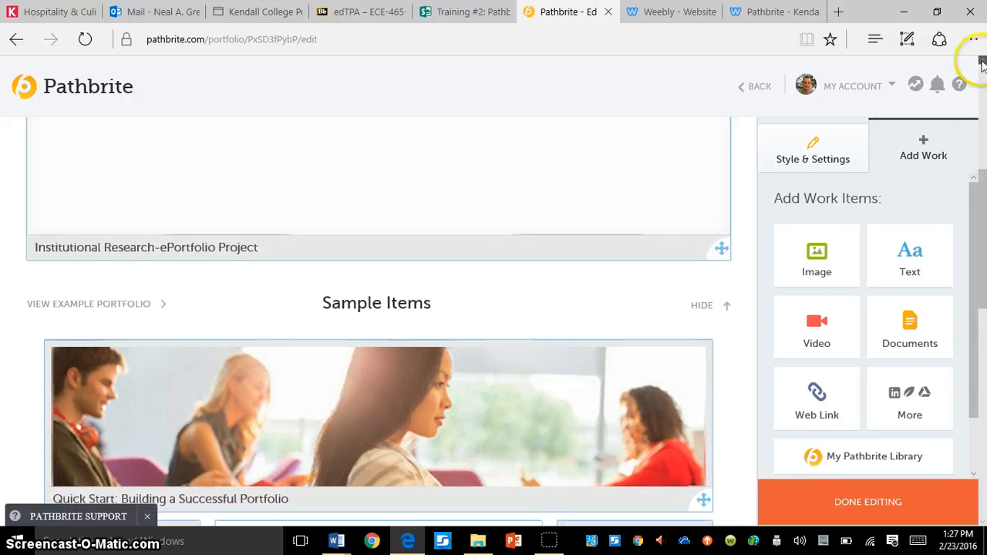
click(718, 313)
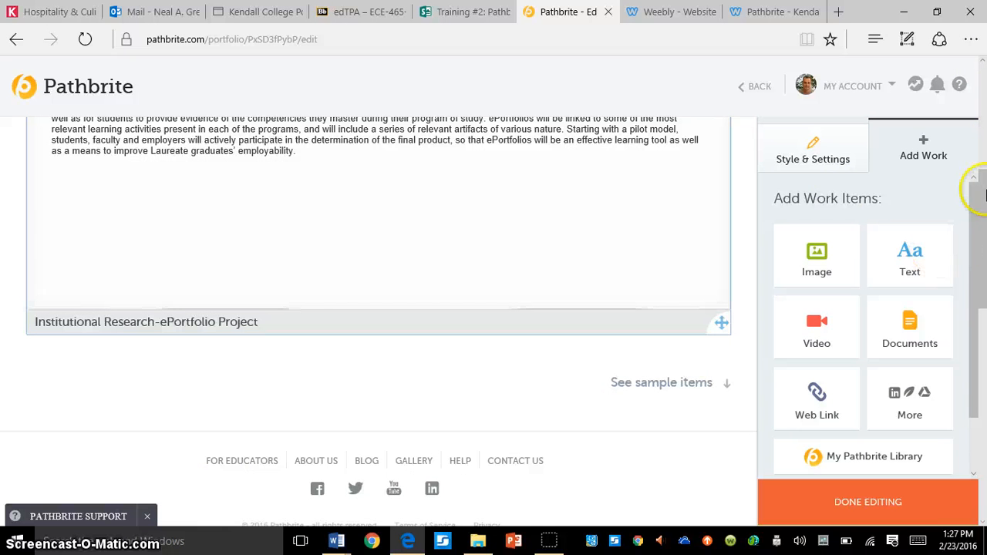
scroll(984, 65, up, 2)
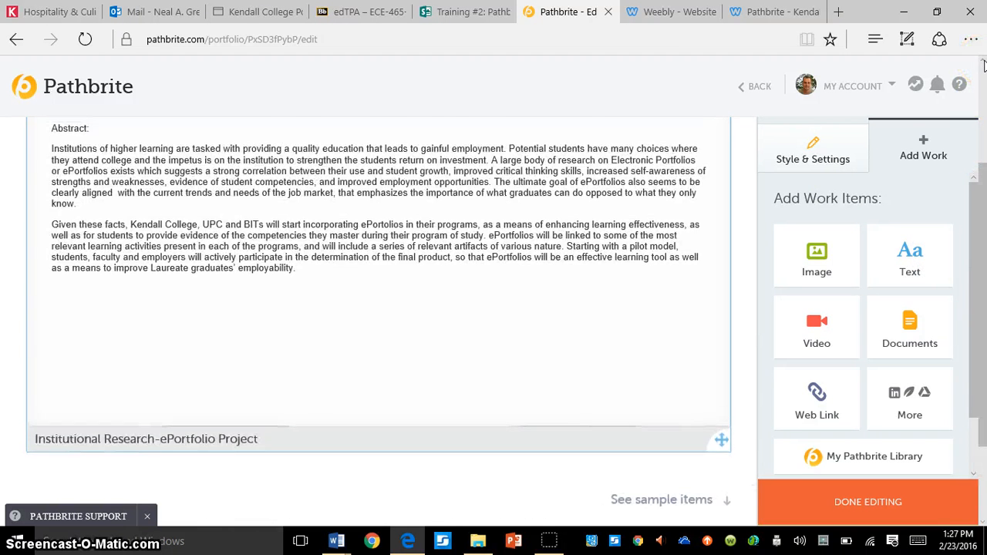
Replace the cover image of the "Institutional Research-ePortfolio Project" item with the "Kendall" logo picture from the Kendall College pictures folder
scroll(984, 66, up, 2)
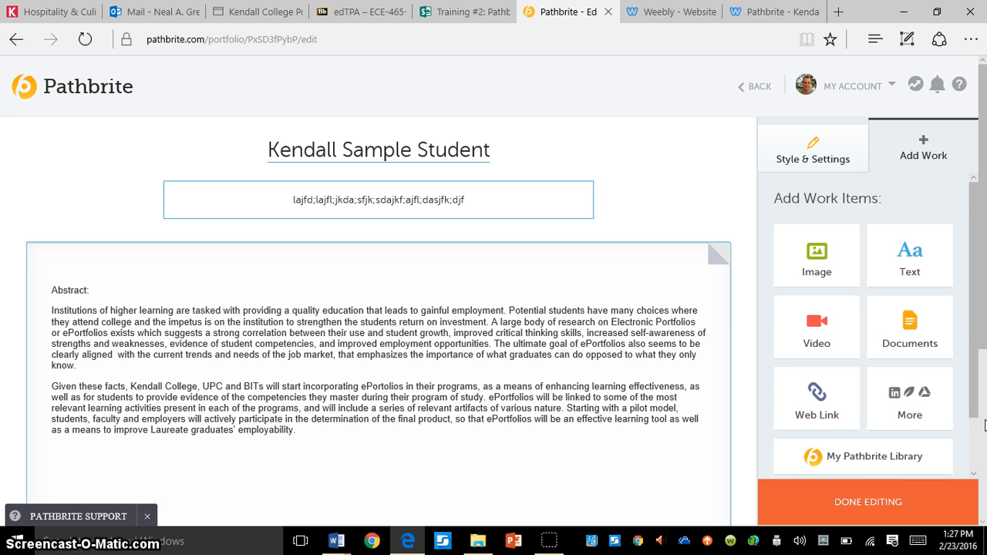
scroll(983, 427, down, 4)
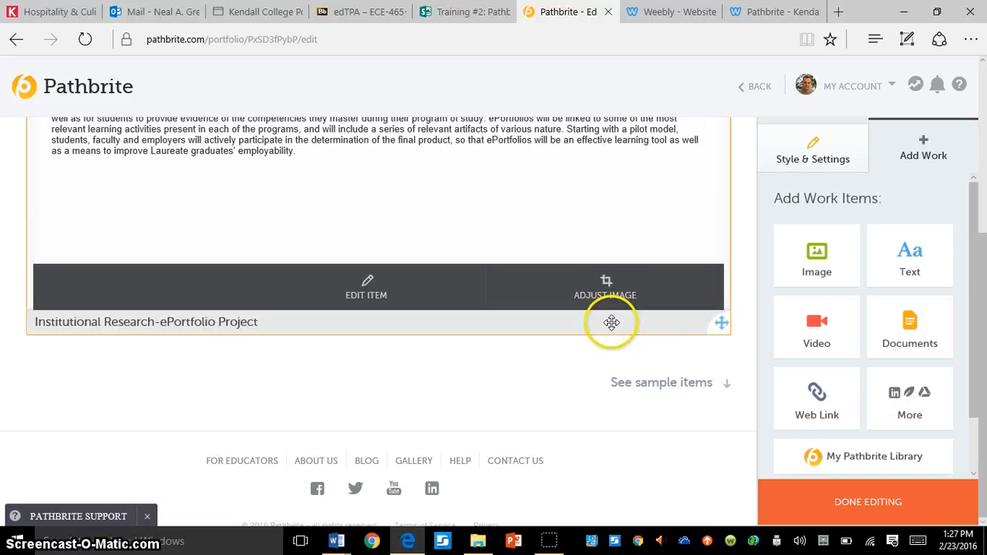
click(605, 290)
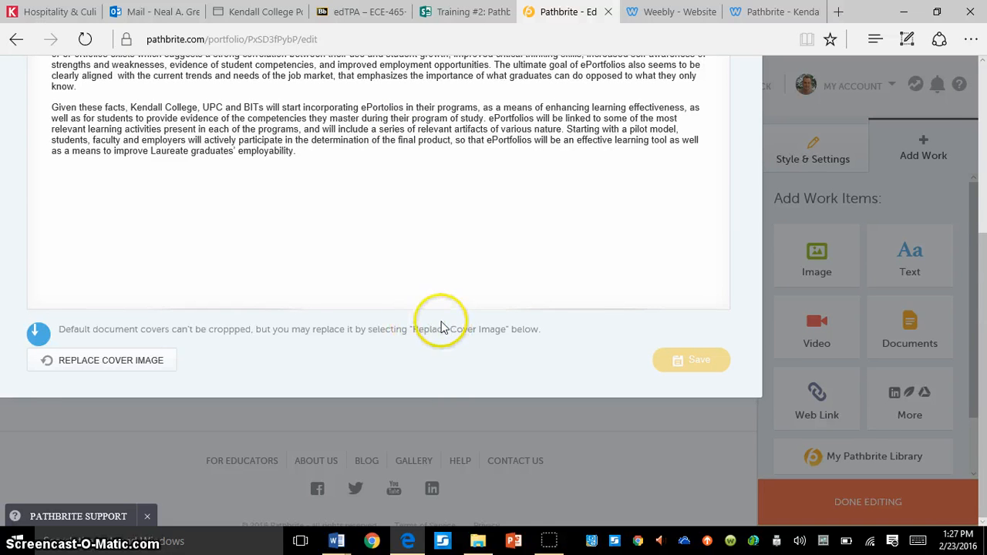
scroll(734, 159, up, 1)
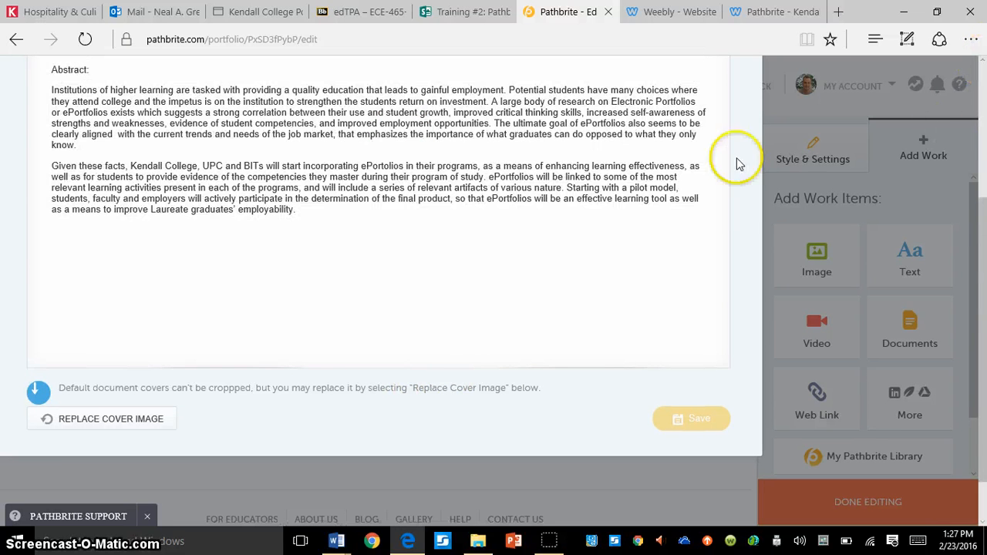
click(100, 419)
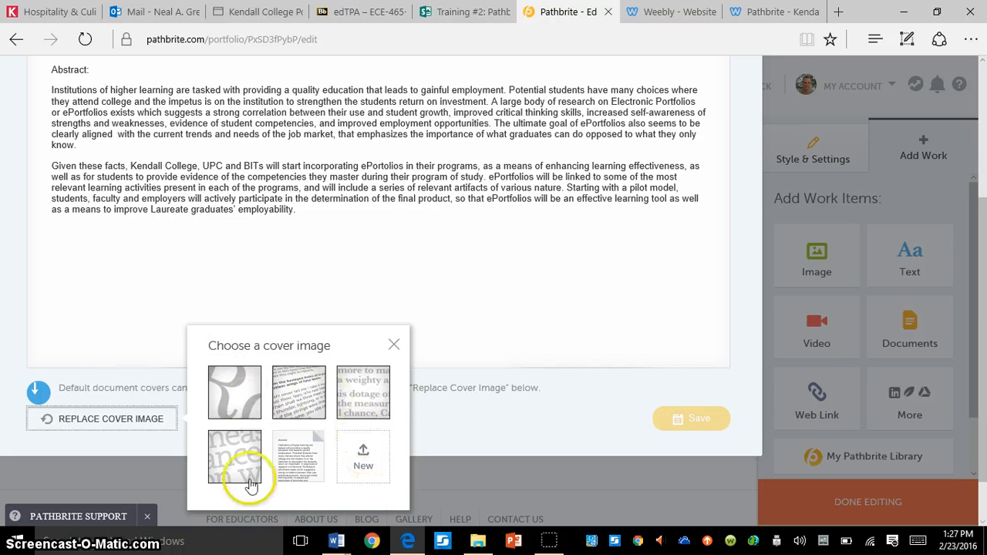
click(374, 474)
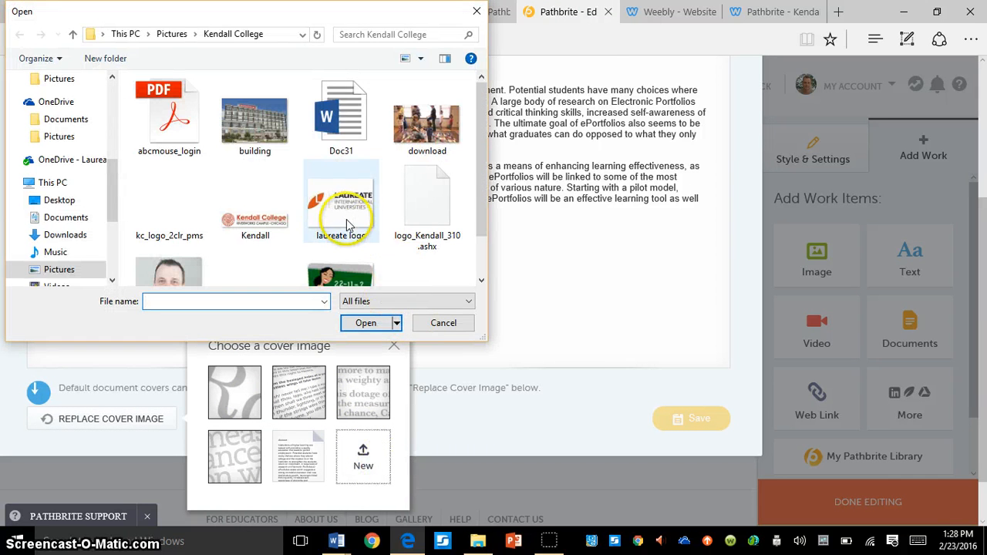
double_click(244, 225)
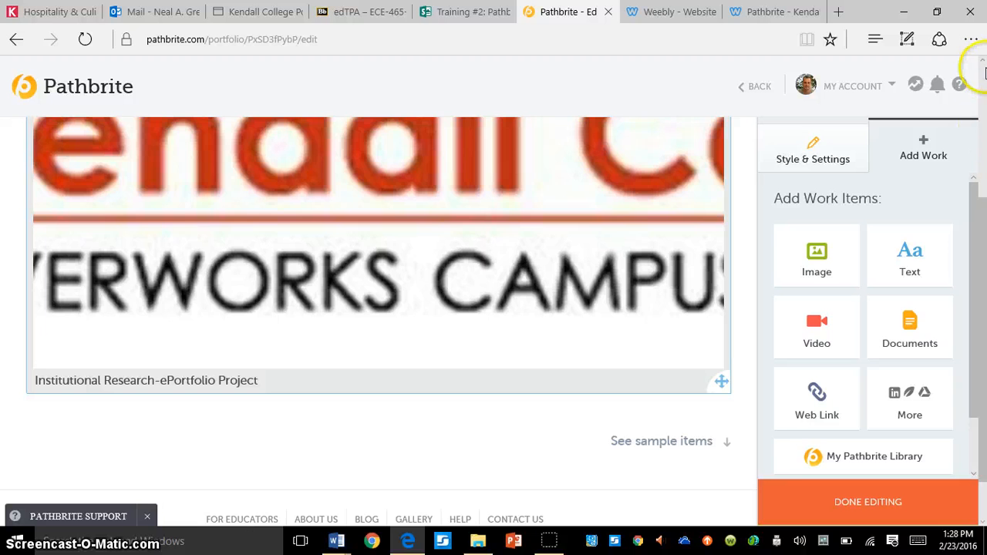
Adjust the Kendall College logo cover's zoom to slightly above the minimum and save the cover image
scroll(977, 58, up, 1)
mouse_move(456, 236)
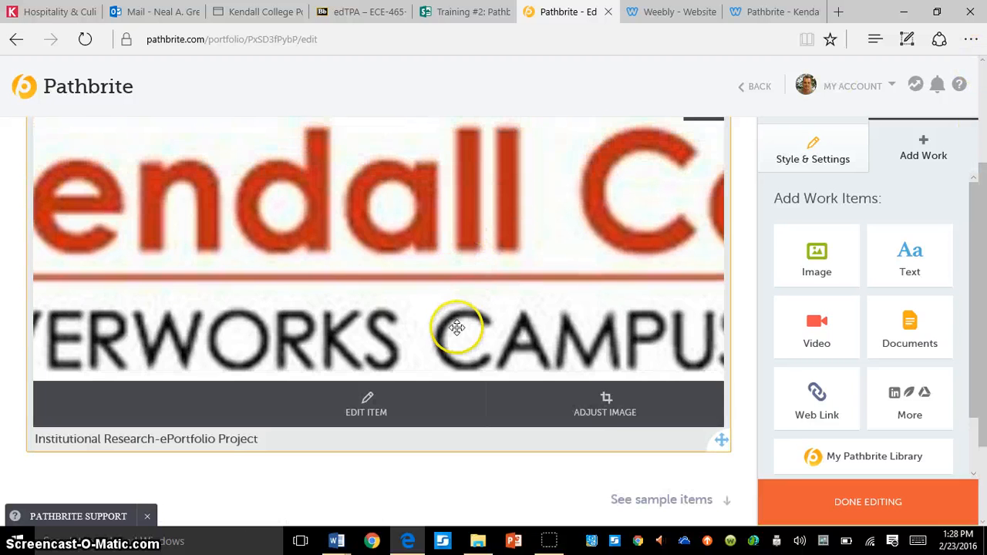
click(606, 404)
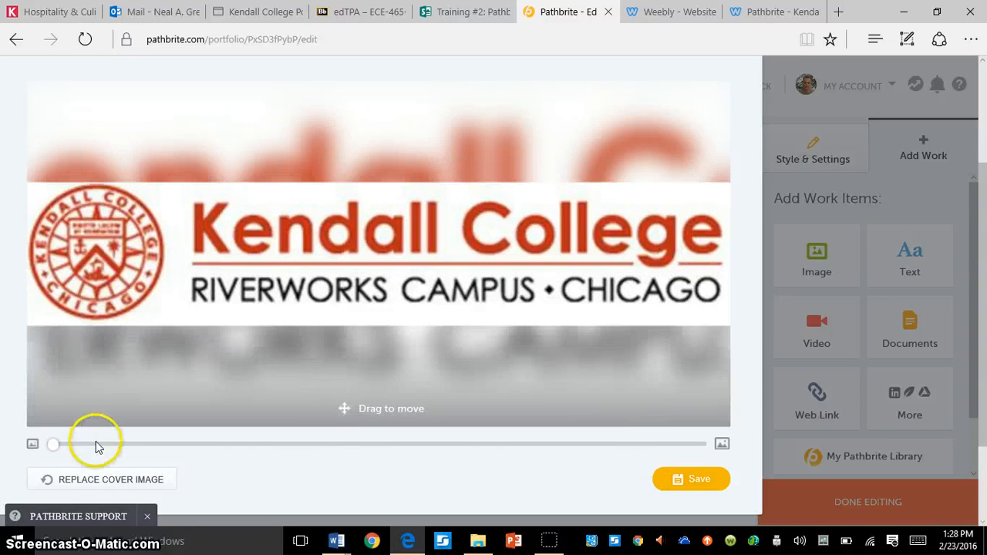
drag(56, 445, 124, 445)
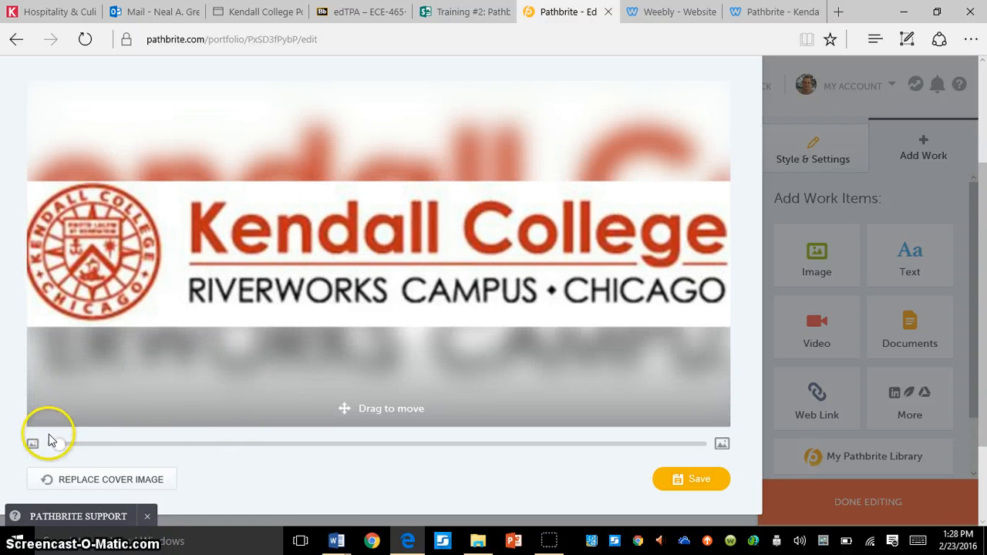
drag(61, 444, 362, 443)
drag(280, 442, 106, 445)
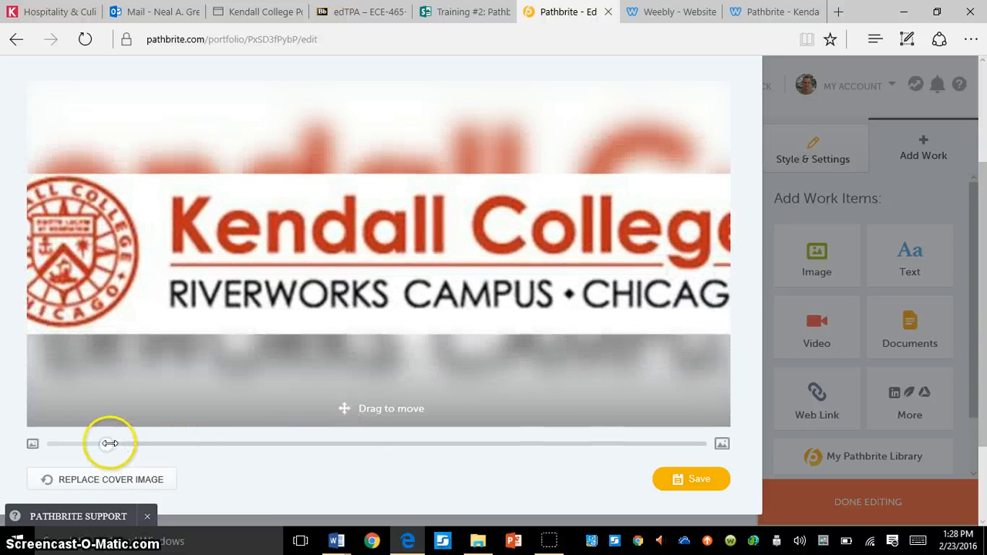
click(697, 478)
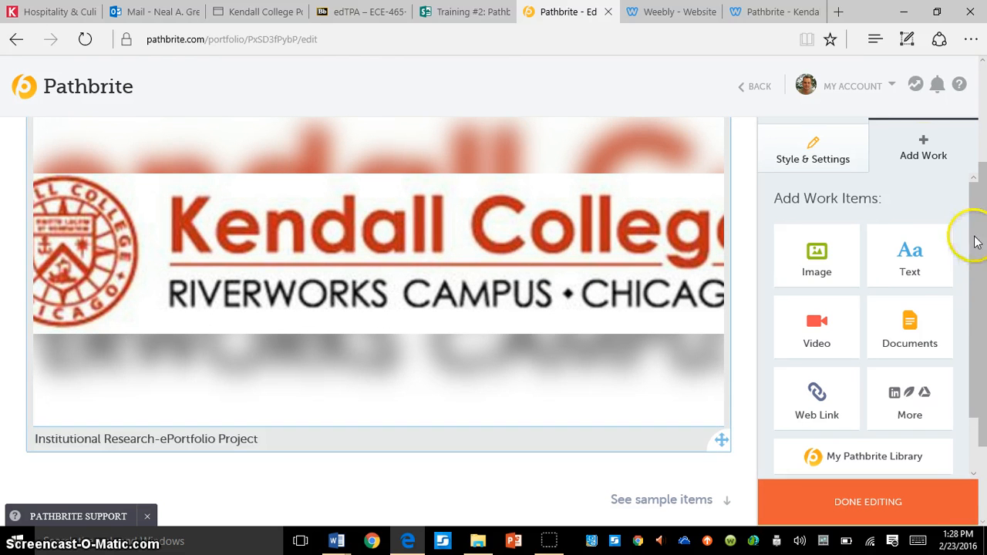
Add the "My Screencast" video from the My Pathbrite library to the portfolio
click(835, 338)
drag(639, 349, 282, 478)
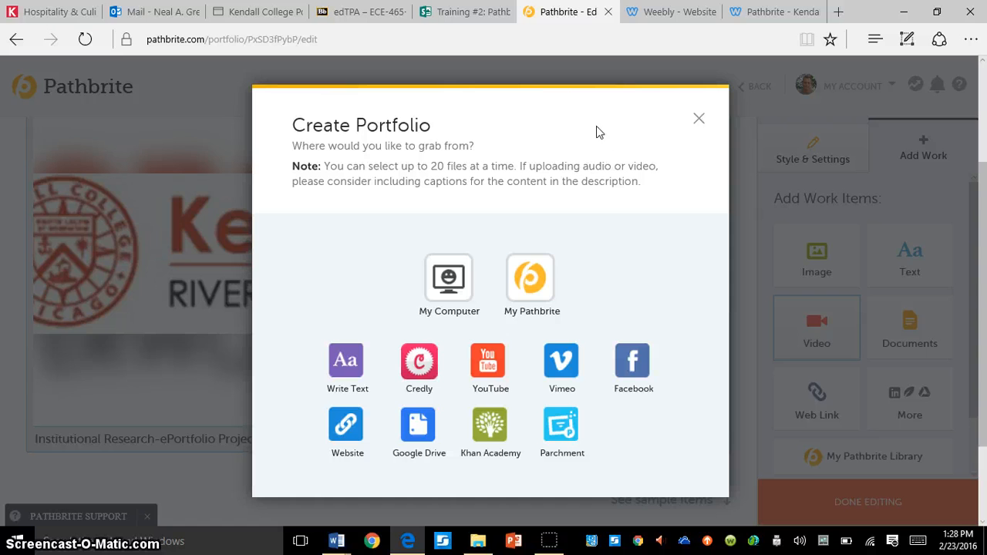
click(523, 282)
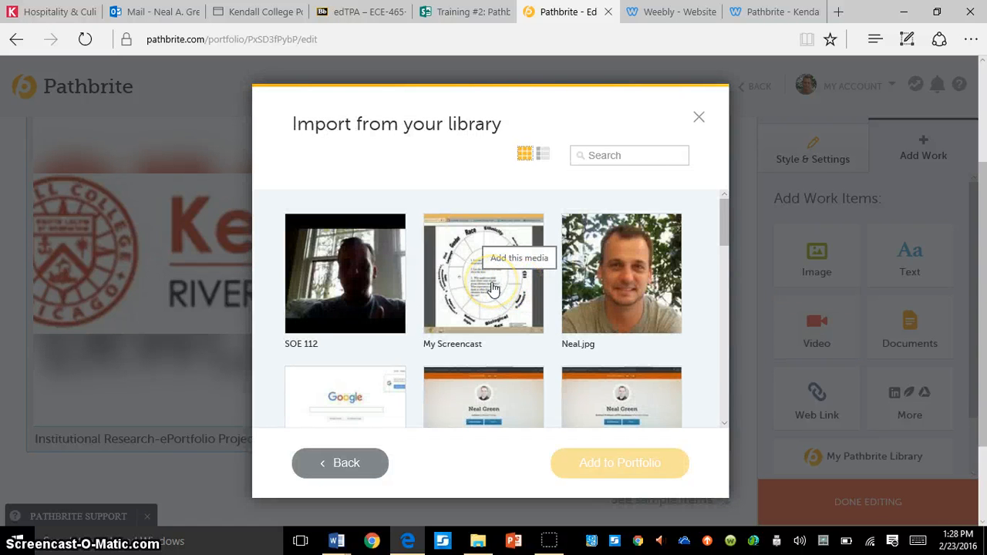
click(493, 288)
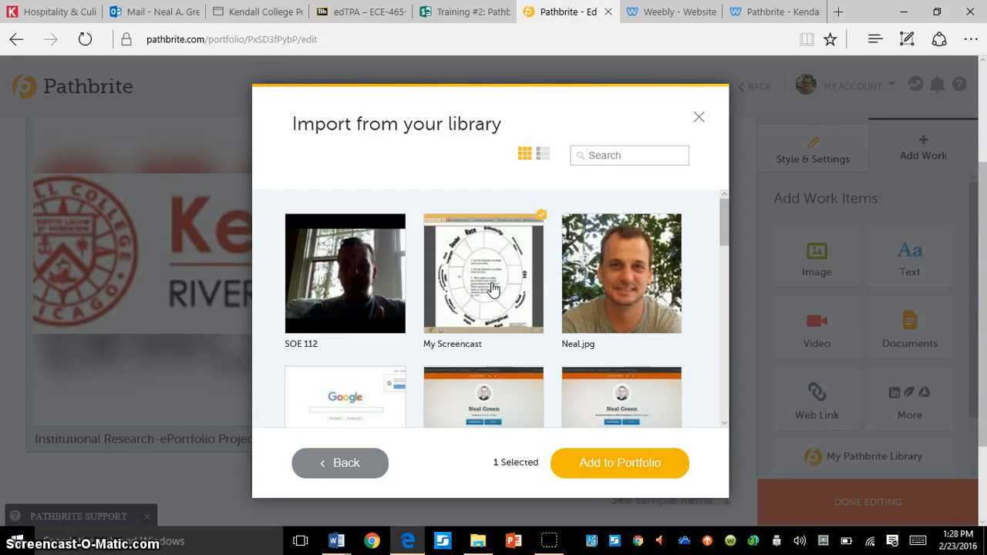
click(640, 463)
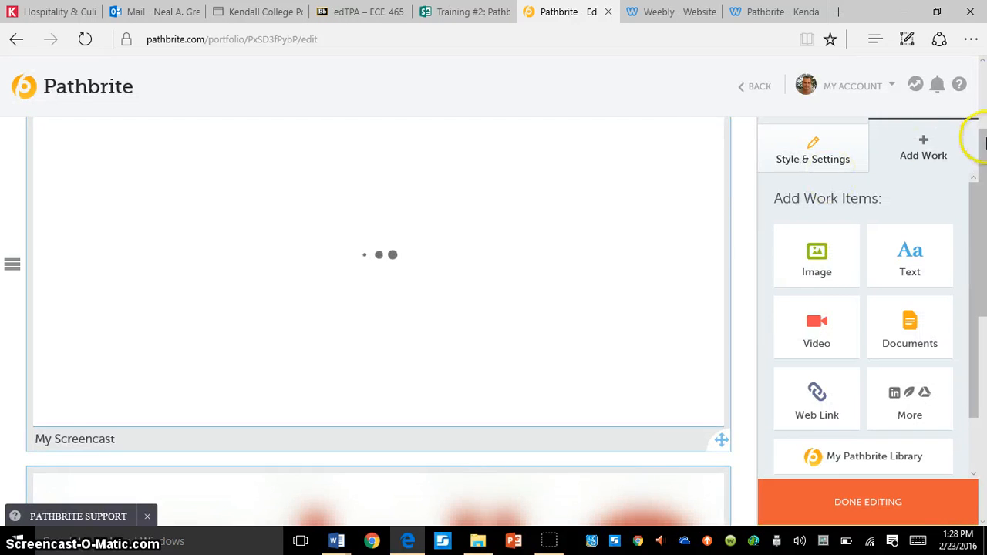
Open the cover image adjustment for the "My Screencast" item and zoom its cover out to the minimum
click(982, 62)
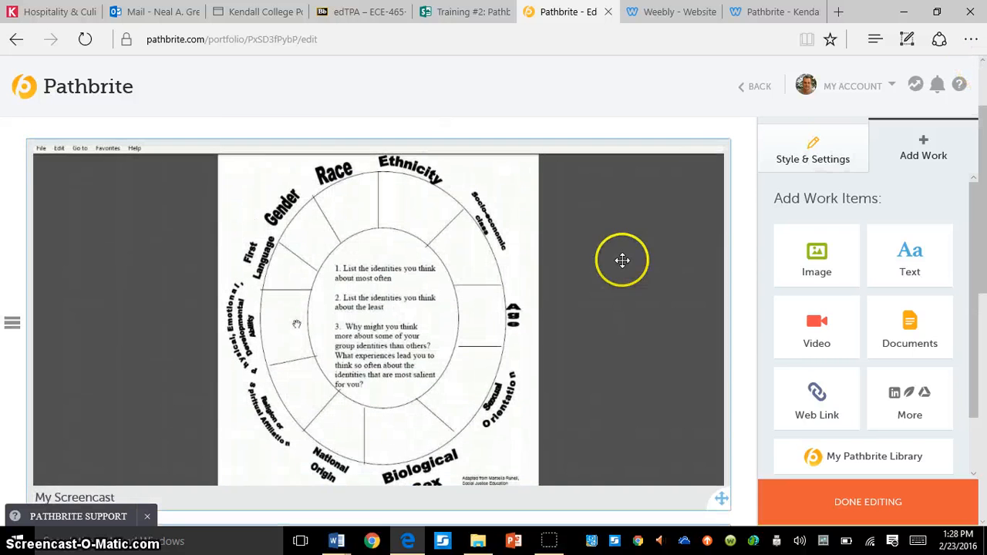
mouse_move(604, 350)
click(609, 455)
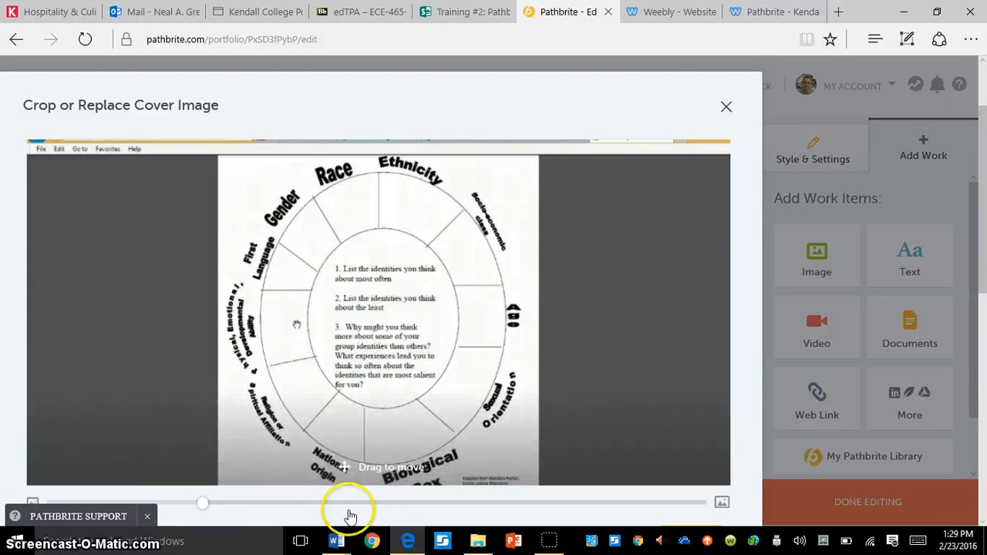
drag(205, 503, 80, 502)
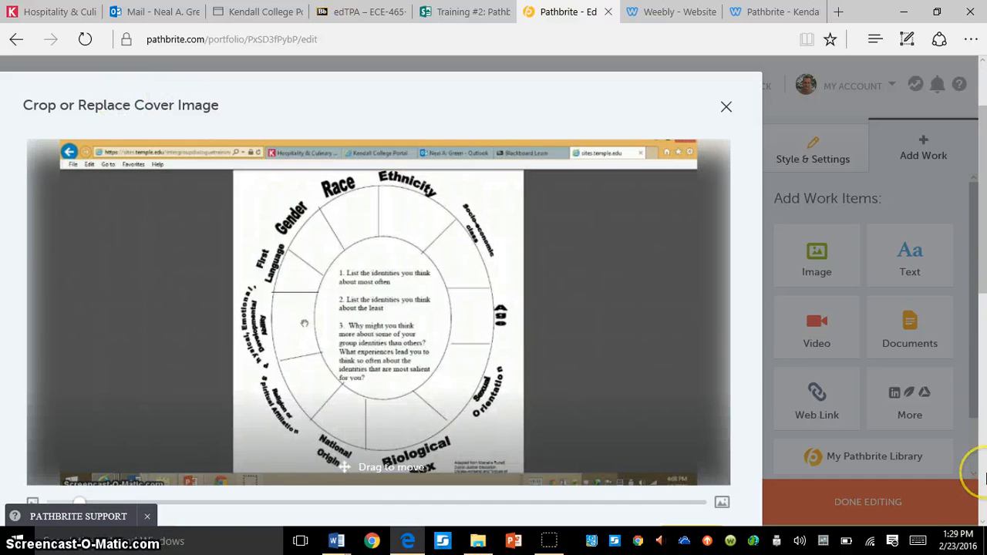
scroll(983, 478, down, 5)
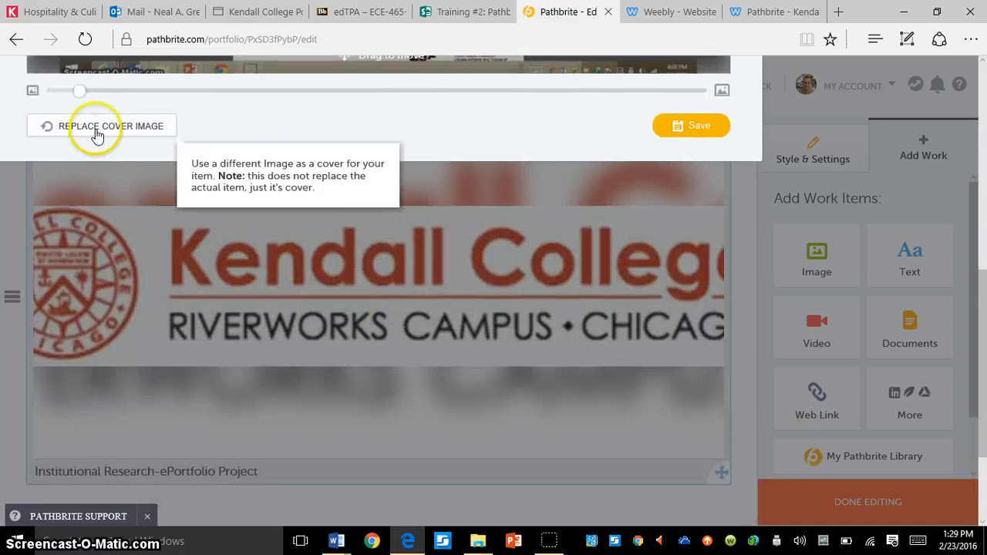
drag(80, 91, 35, 97)
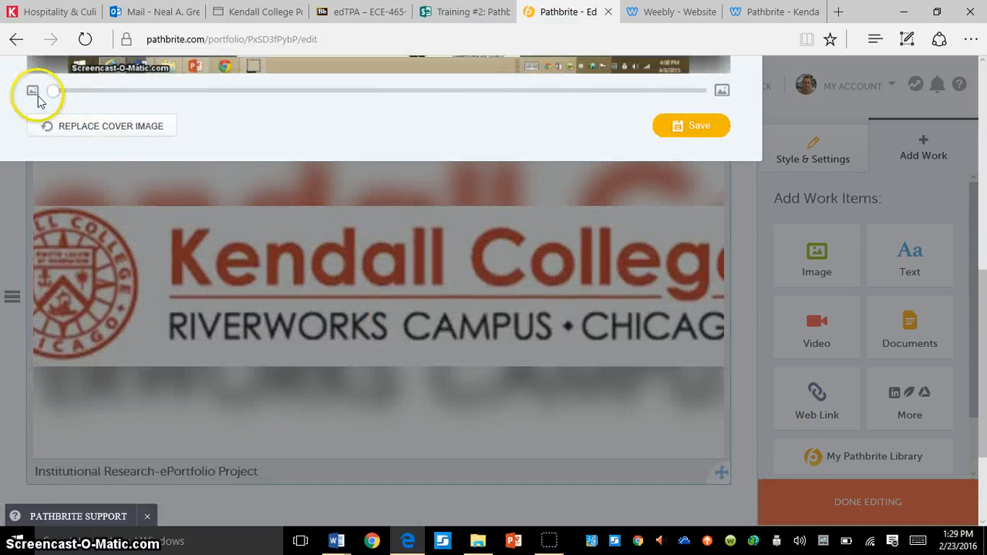
Replace the "My Screencast" cover image with the "building" picture from the Kendall College pictures folder
click(85, 135)
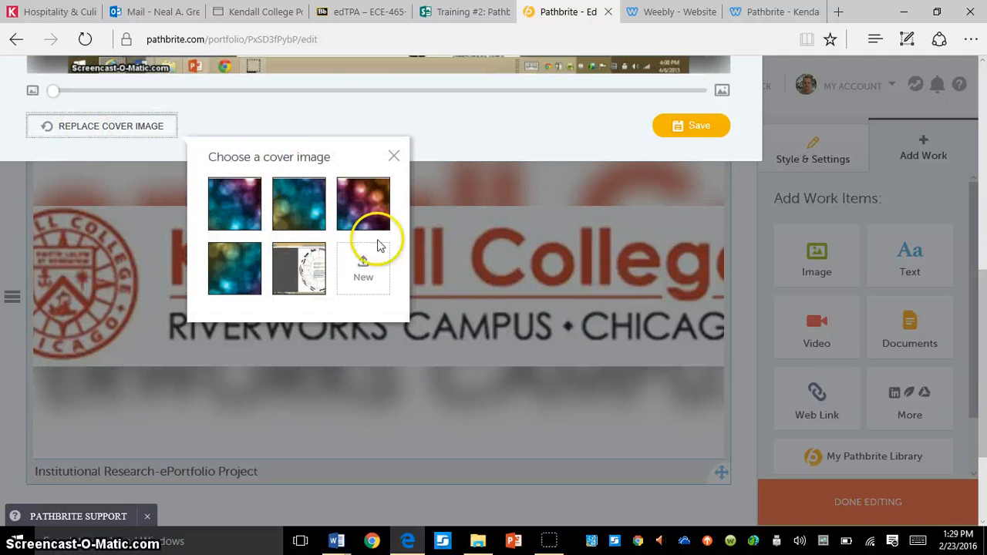
click(363, 266)
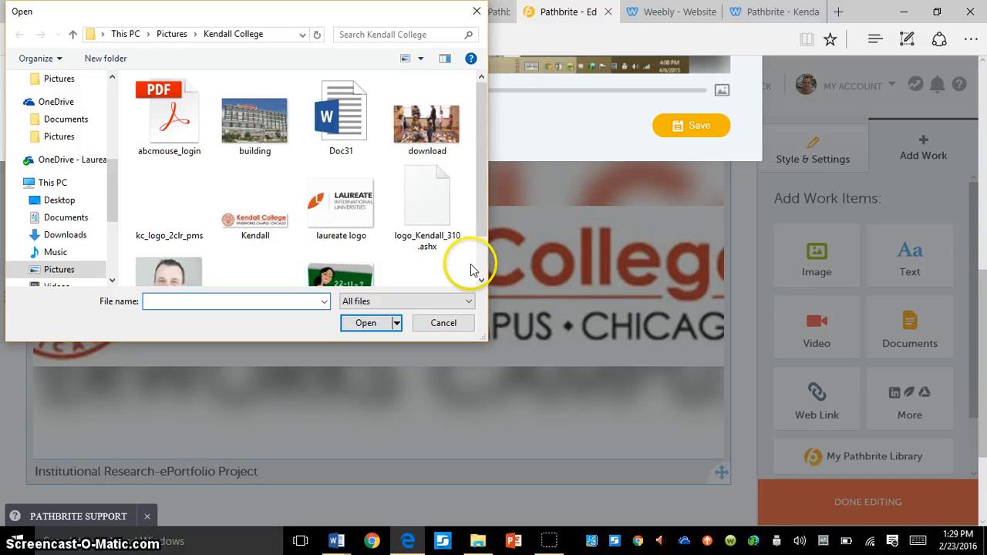
double_click(240, 125)
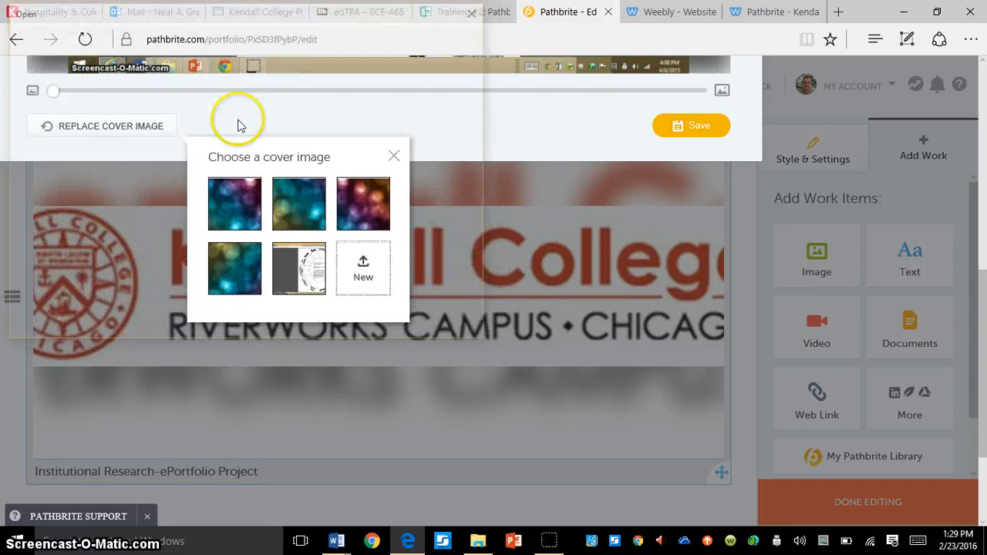
click(552, 368)
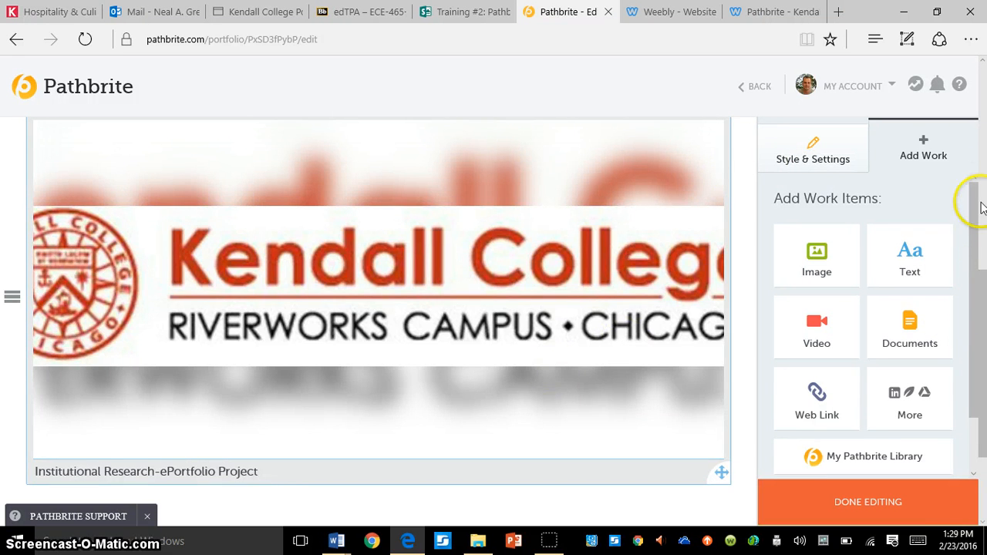
scroll(978, 185, down, 5)
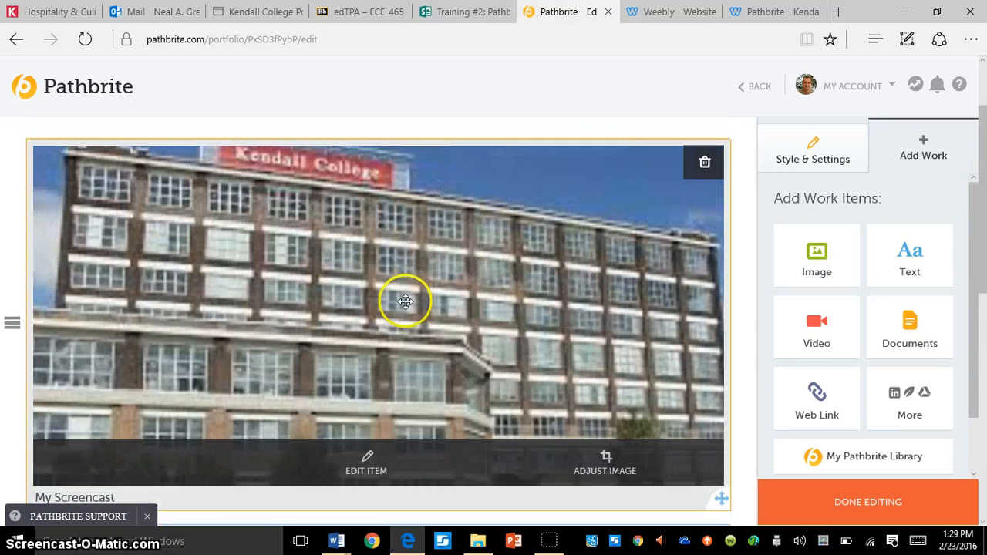
Move the "My Screencast" item to the right of the "Institutional Research-ePortfolio Project" item in the same row and dismiss the item details tip
click(556, 276)
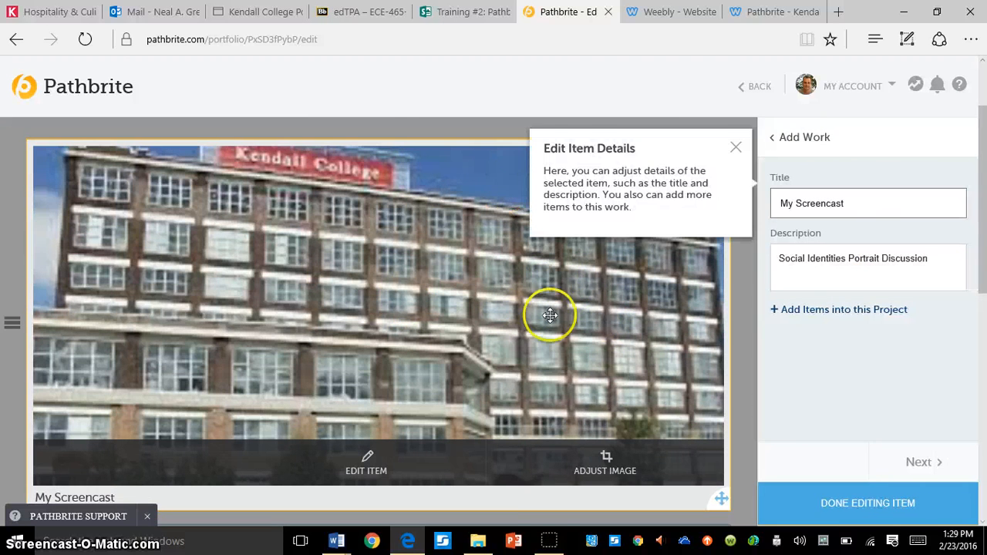
scroll(985, 438, down, 2)
scroll(984, 437, down, 4)
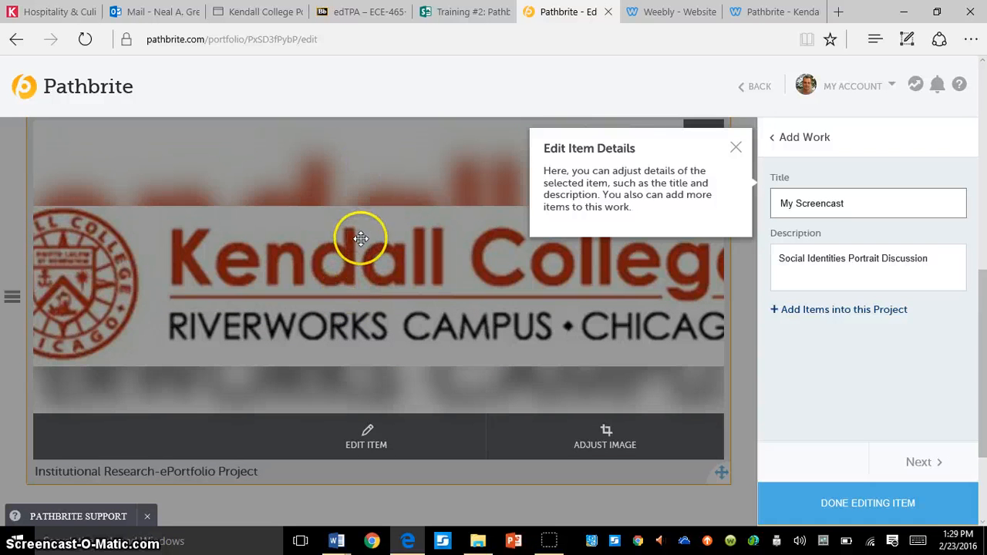
click(982, 61)
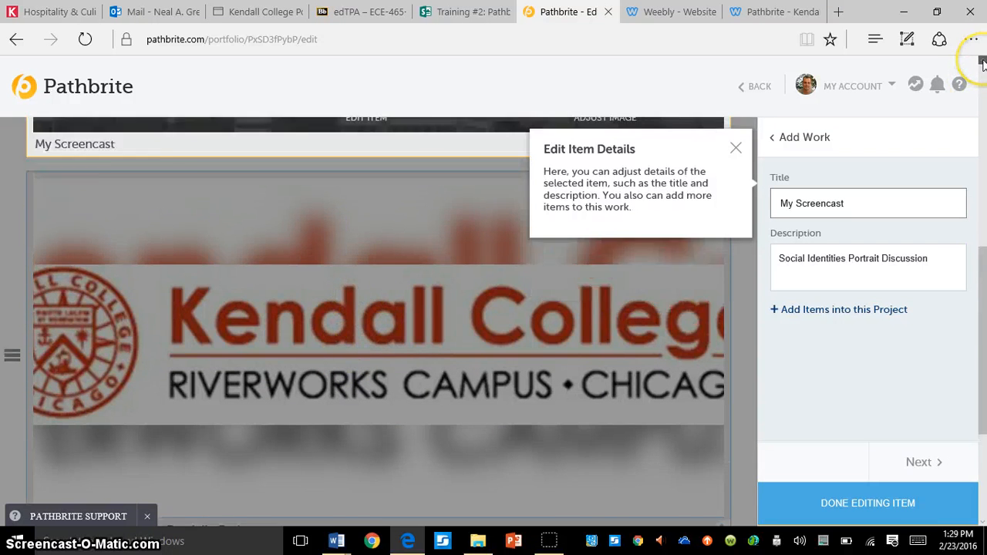
click(983, 63)
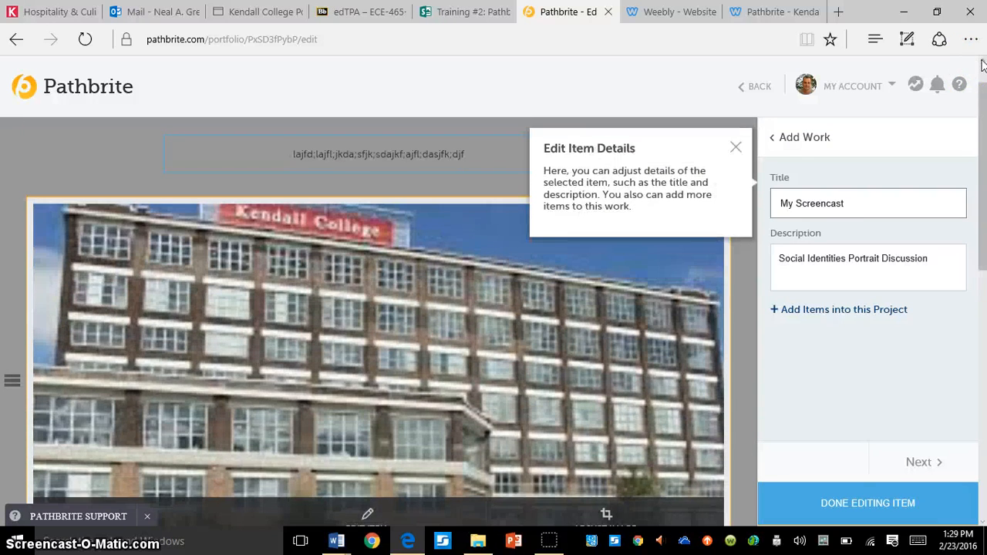
drag(520, 289, 562, 469)
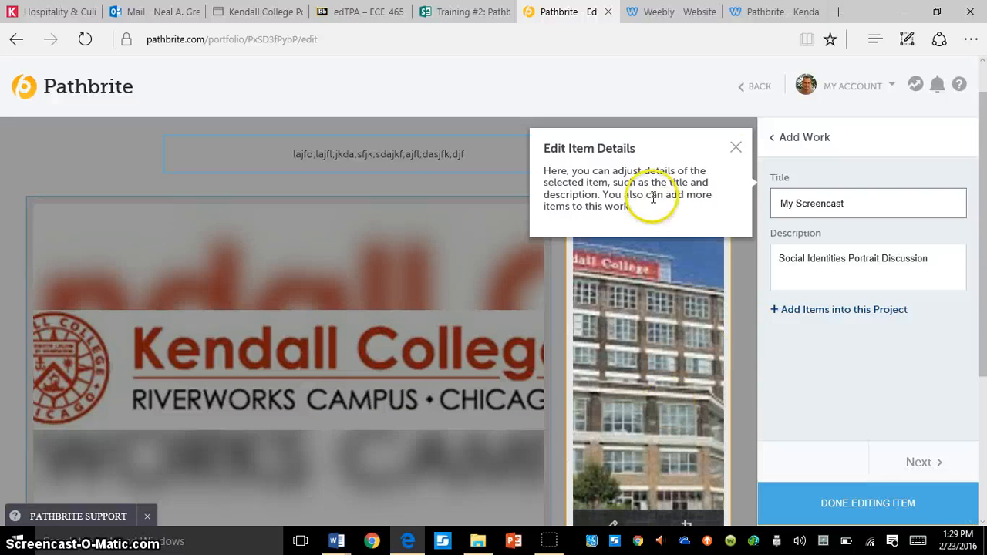
click(737, 146)
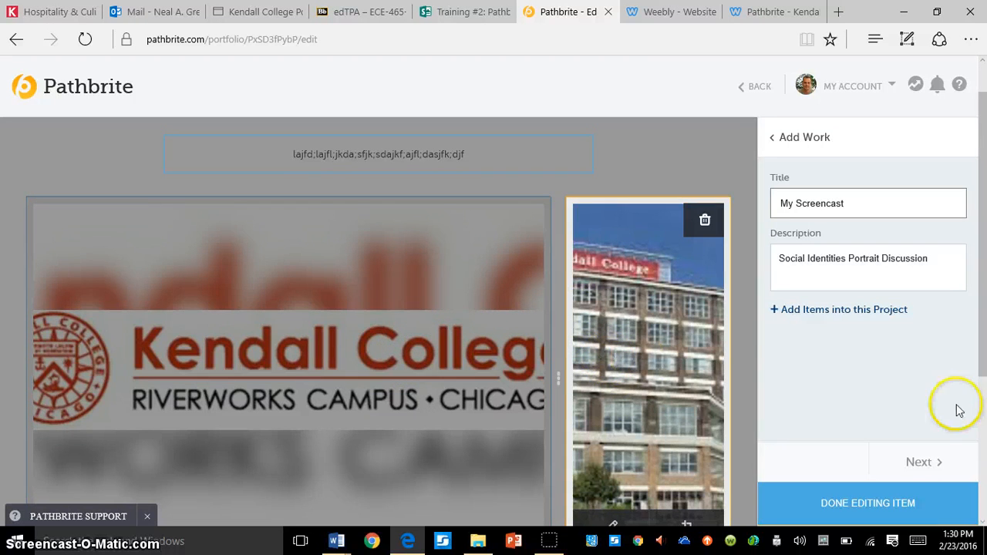
Leave item editing and finish editing the portfolio to show its preview
scroll(979, 419, down, 3)
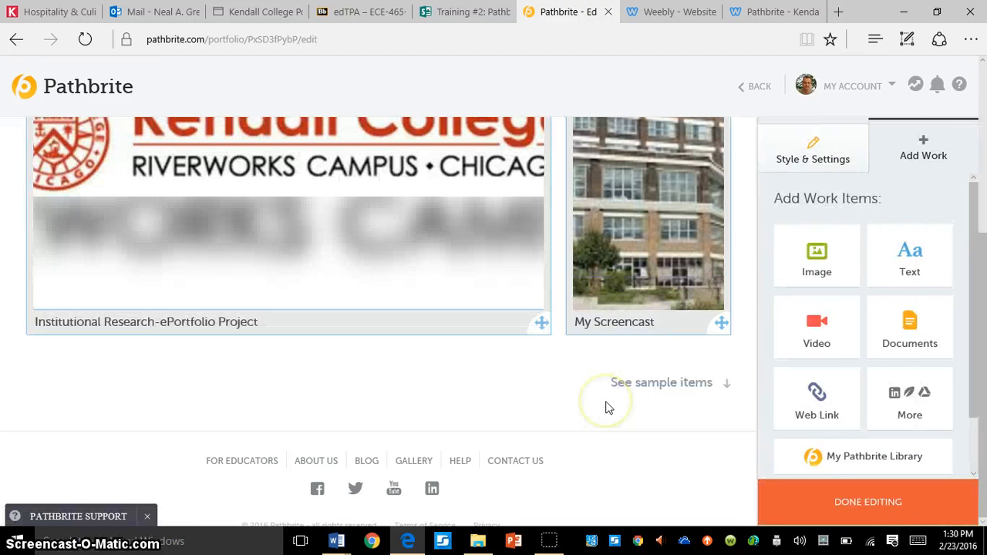
click(894, 503)
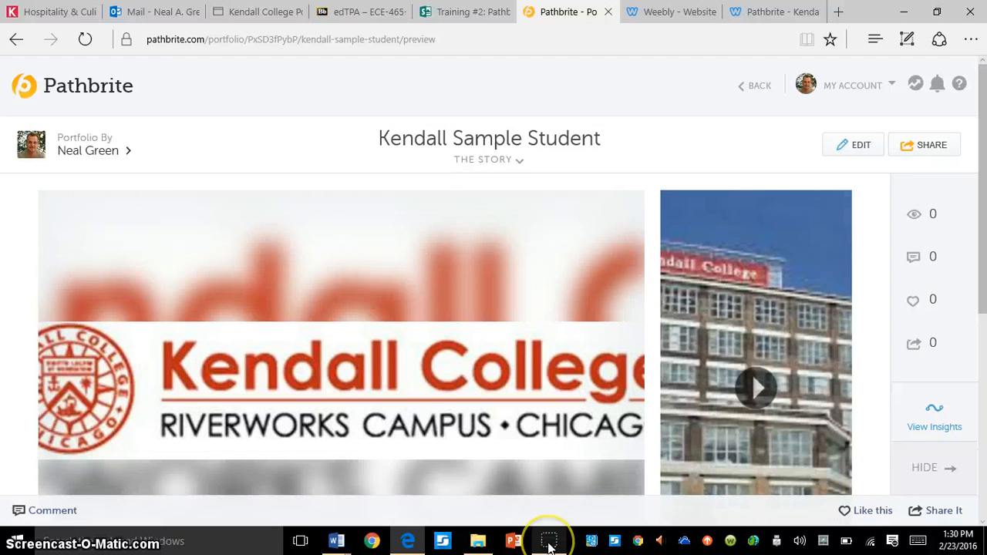
mouse_move(549, 546)
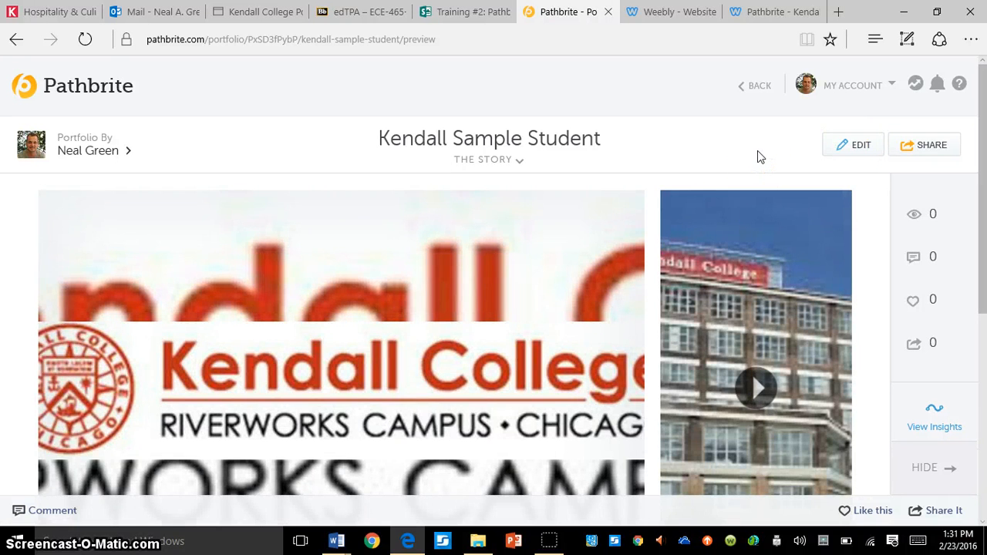
Reopen the portfolio for editing and assign the Highlights category only to the "Institutional Research-ePortfolio Project" item
click(857, 147)
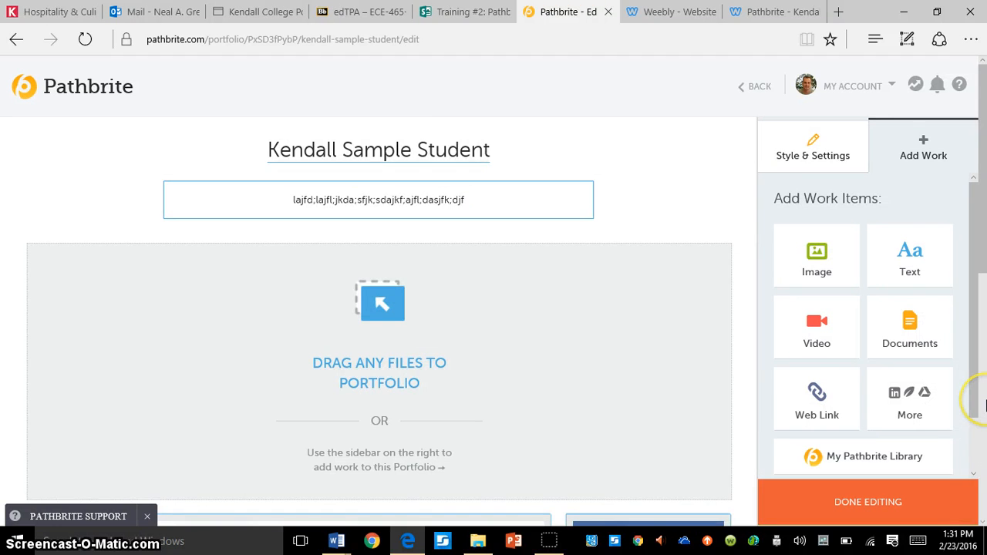
drag(984, 406, 980, 434)
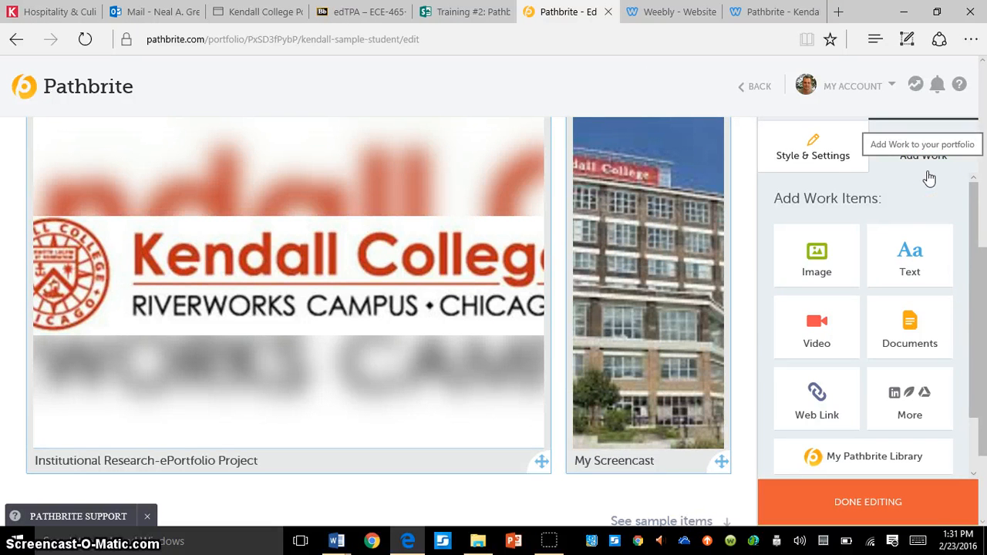
click(822, 152)
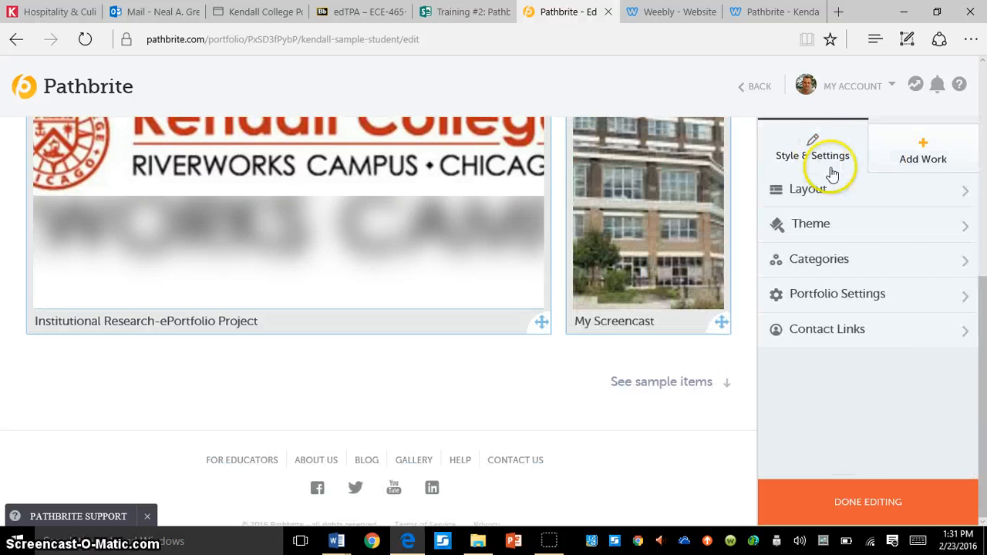
click(881, 256)
click(833, 305)
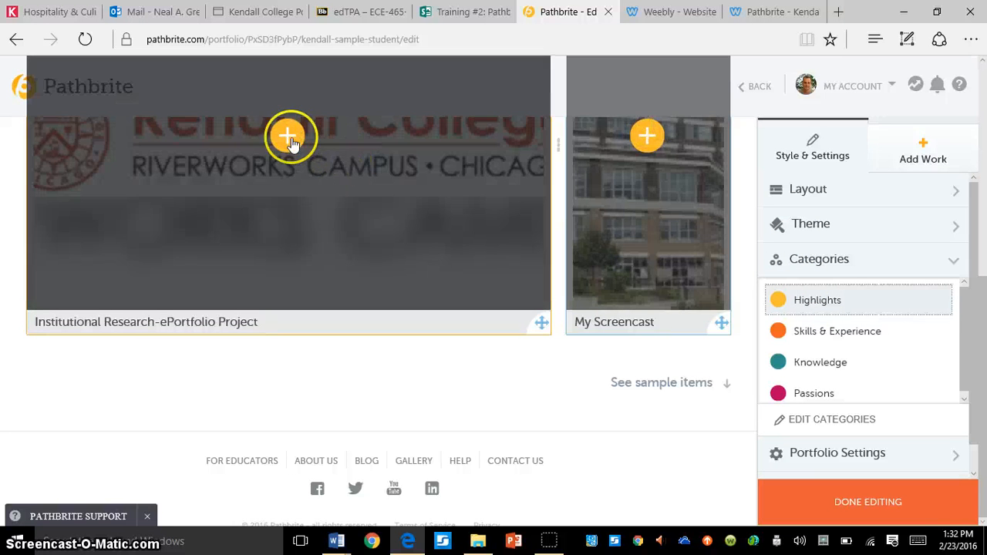
click(289, 138)
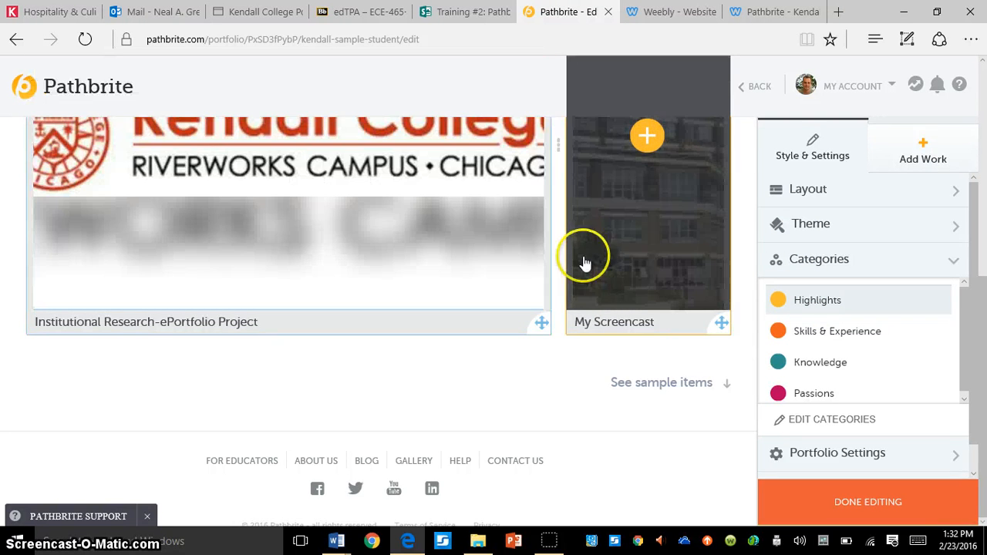
click(647, 139)
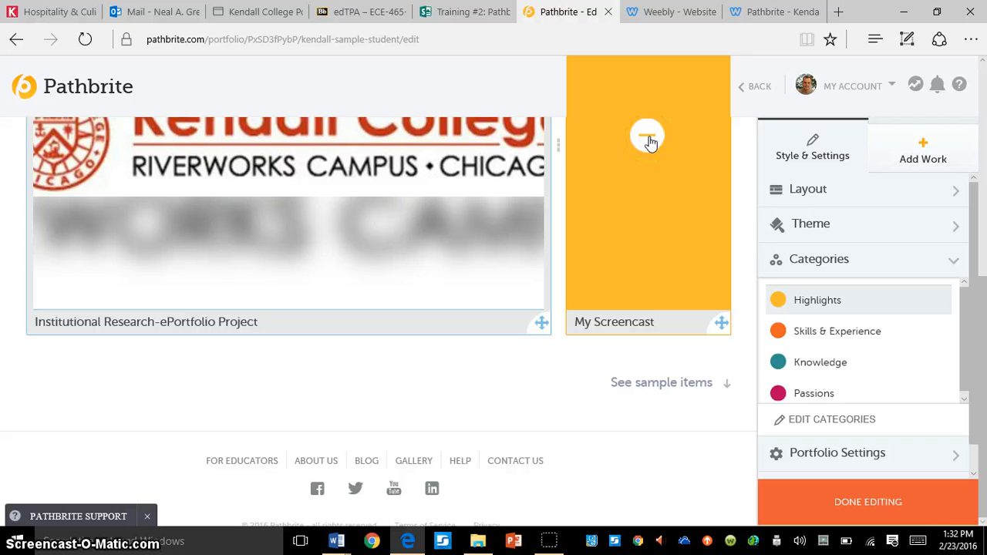
click(650, 140)
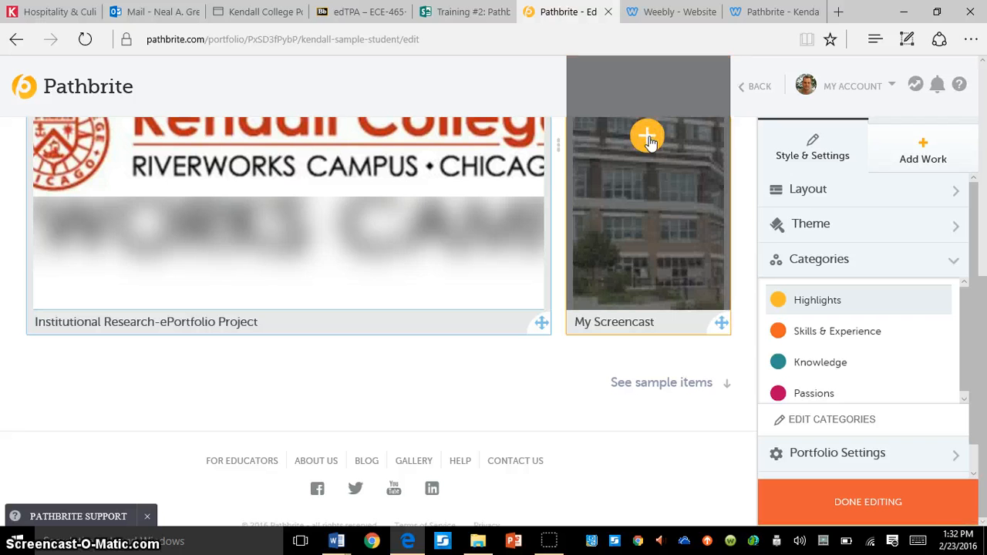
Assign the Knowledge category to the "My Screencast" item, leaving the "Institutional Research-ePortfolio Project" item out of it
click(825, 364)
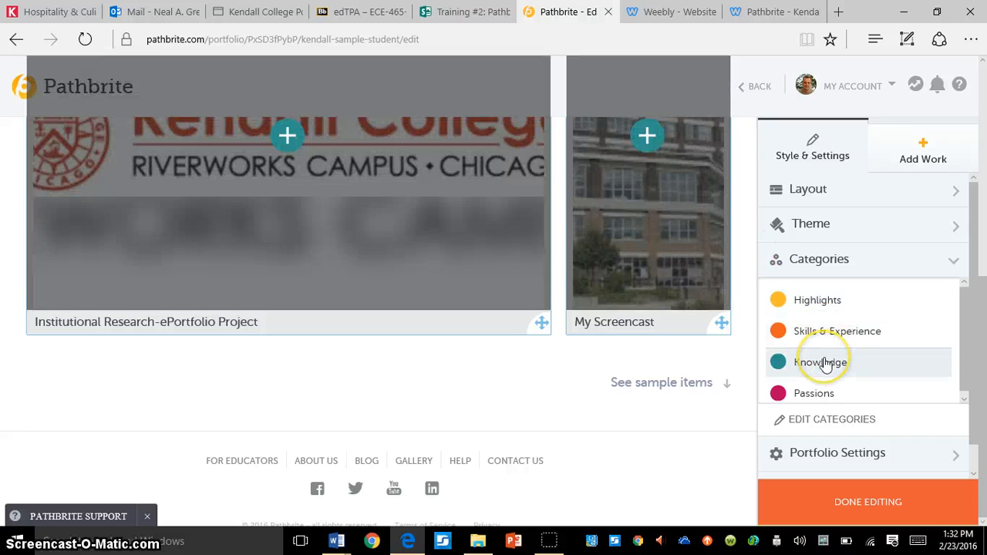
click(649, 146)
click(287, 138)
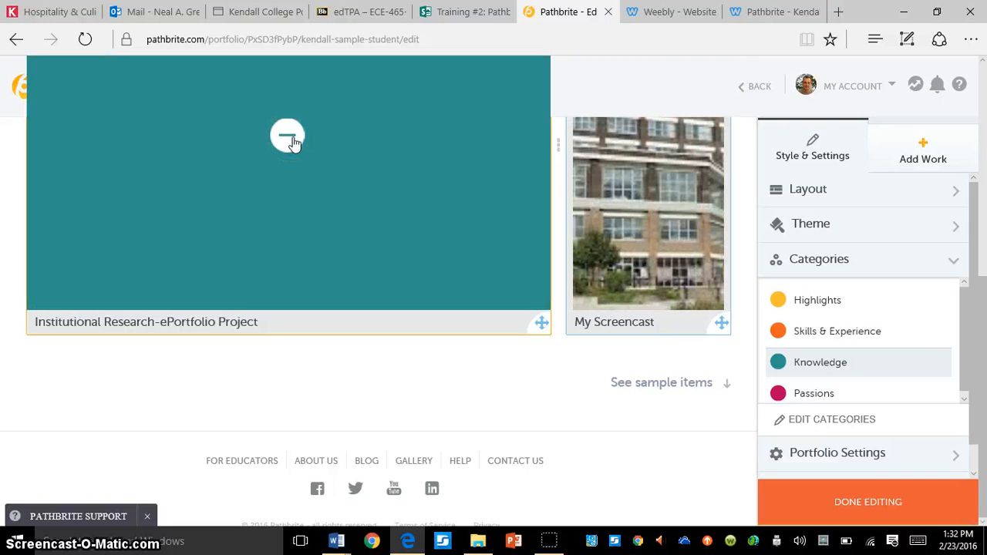
click(287, 137)
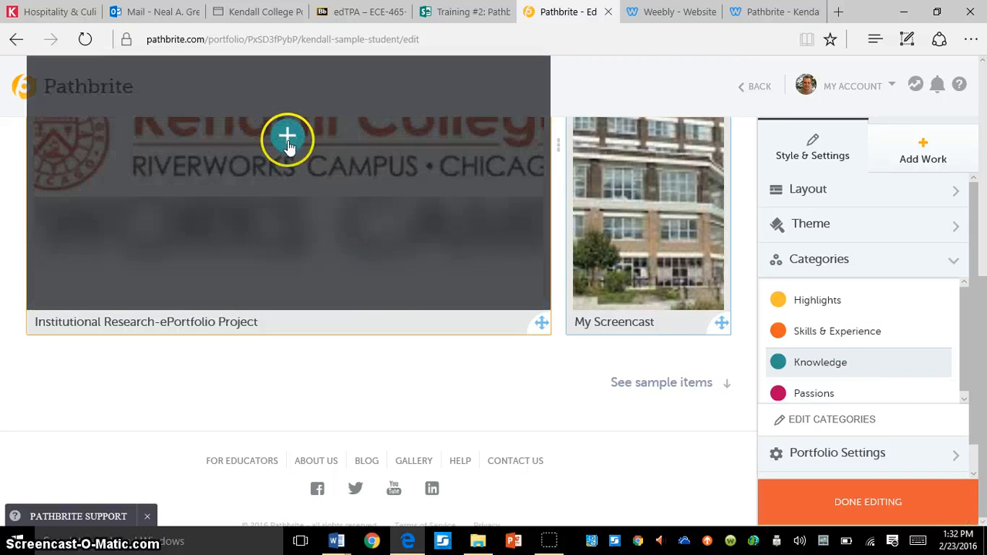
click(287, 137)
click(287, 138)
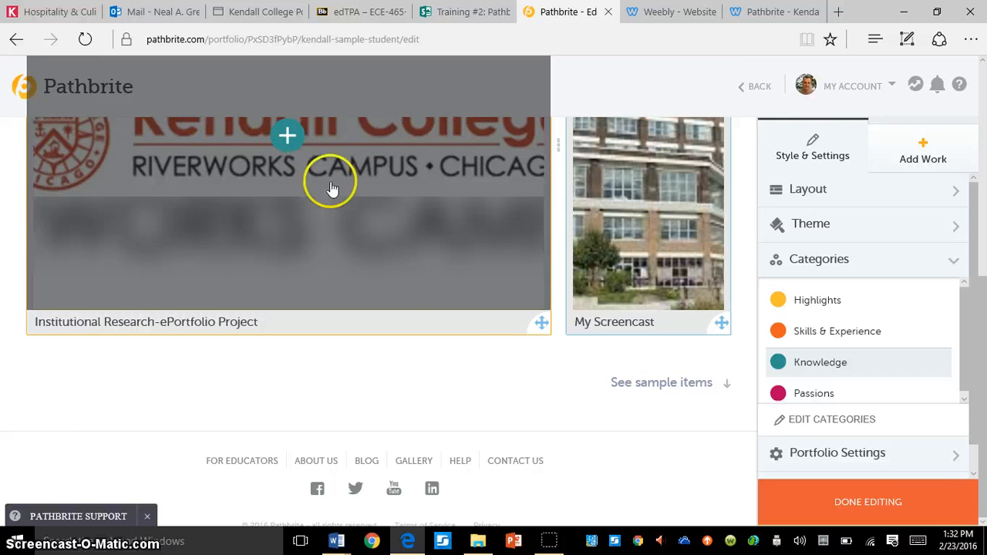
Finish editing the portfolio and copy its existing share link, Share Link 2
scroll(540, 441, up, 3)
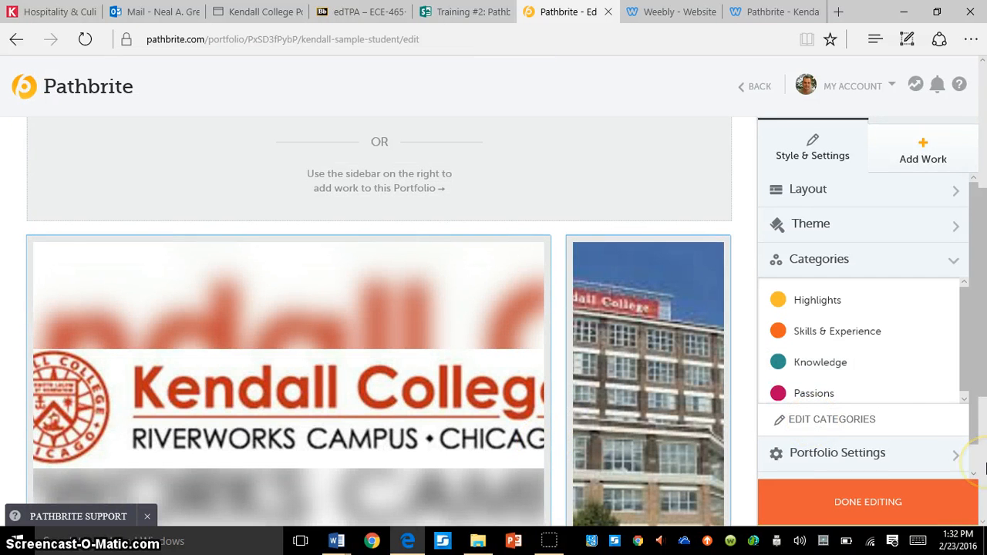
scroll(985, 468, down, 3)
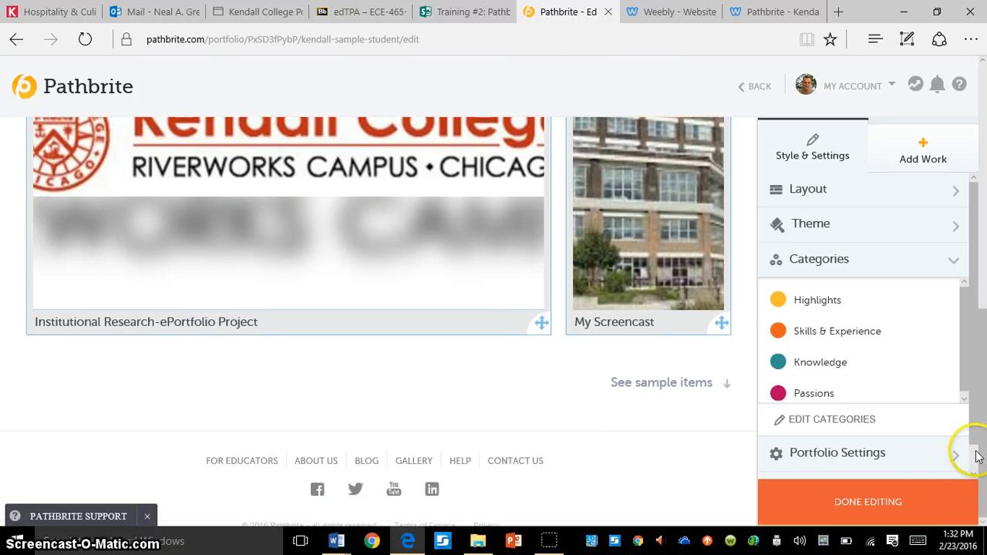
click(877, 501)
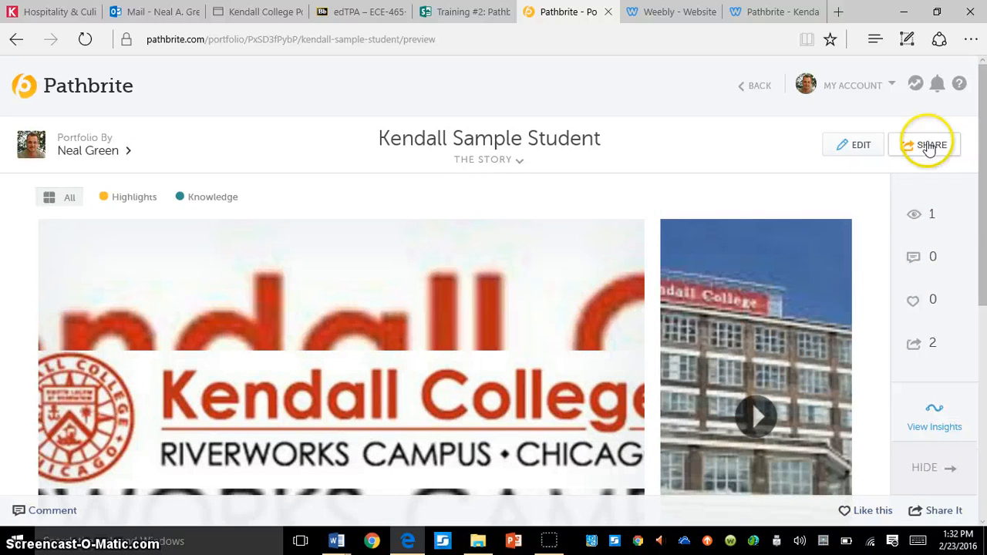
click(933, 145)
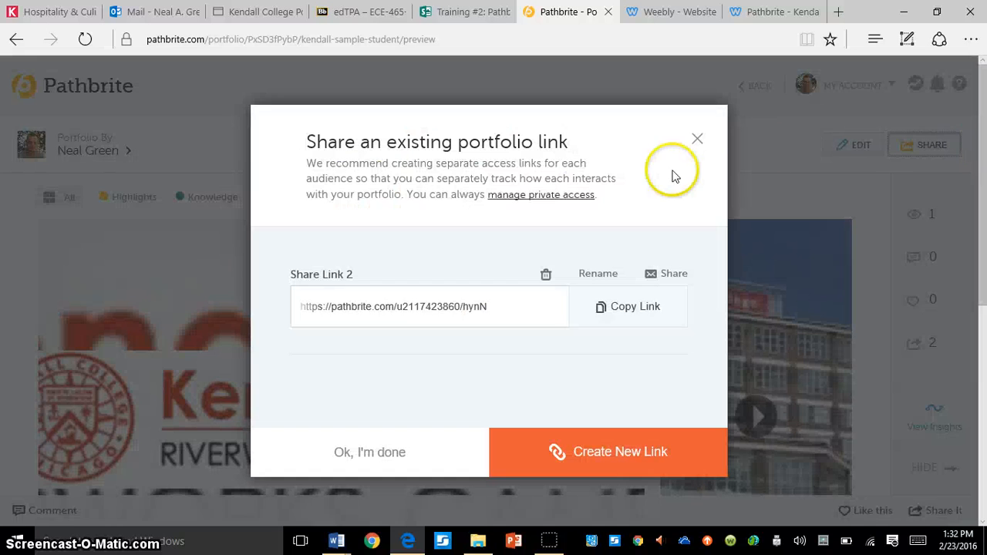
right_click(391, 313)
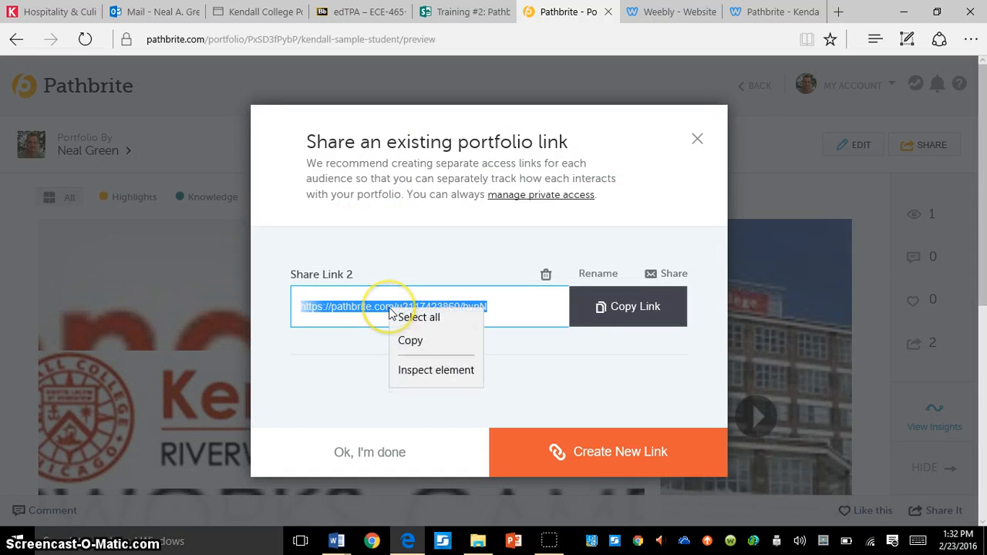
click(413, 347)
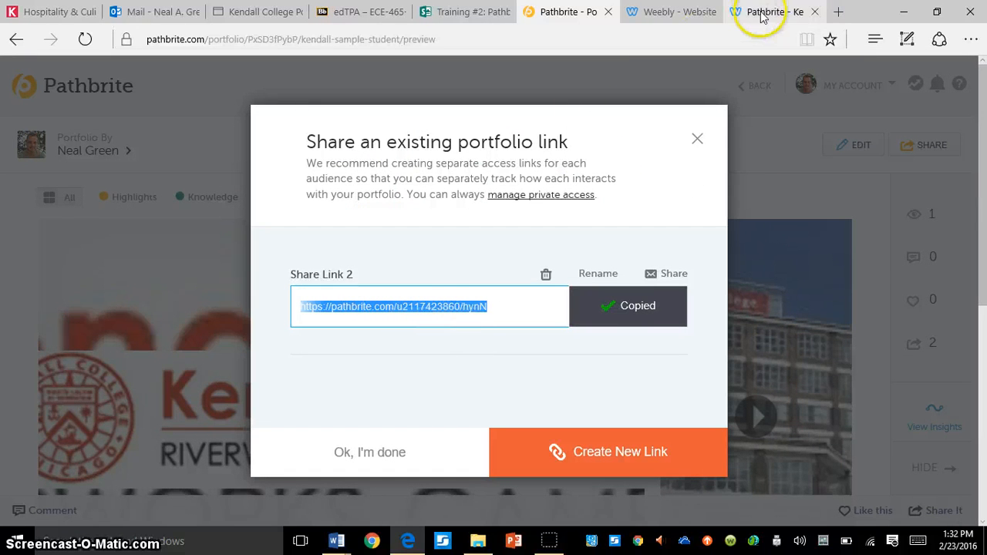
Open the copied share link in a new browser tab and view the portfolio's Highlights and Knowledge categories
click(838, 11)
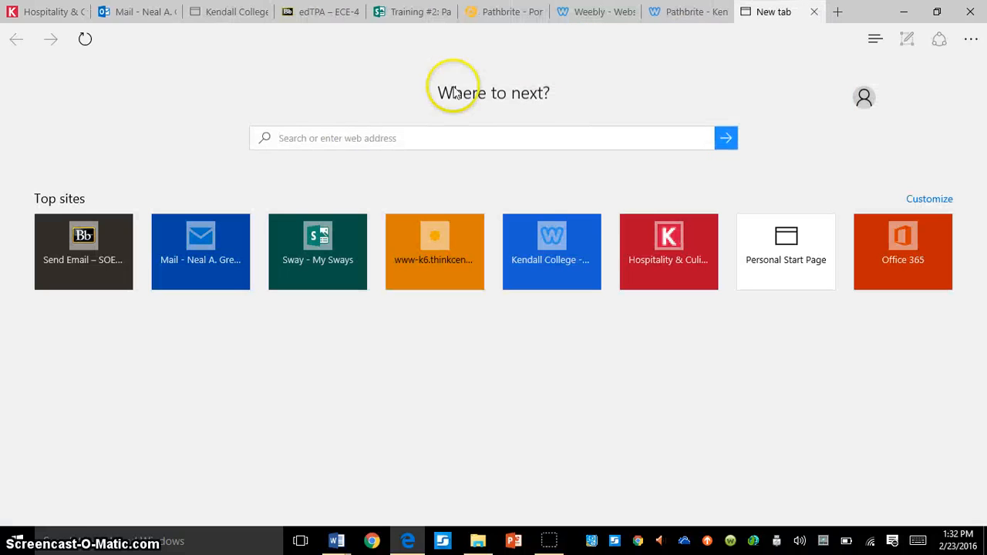
right_click(334, 140)
click(332, 94)
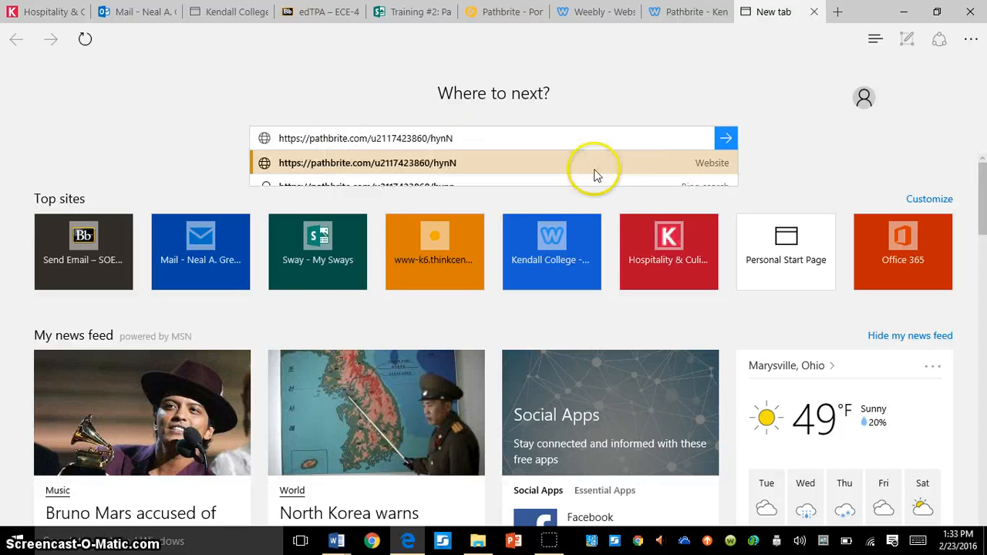
click(727, 138)
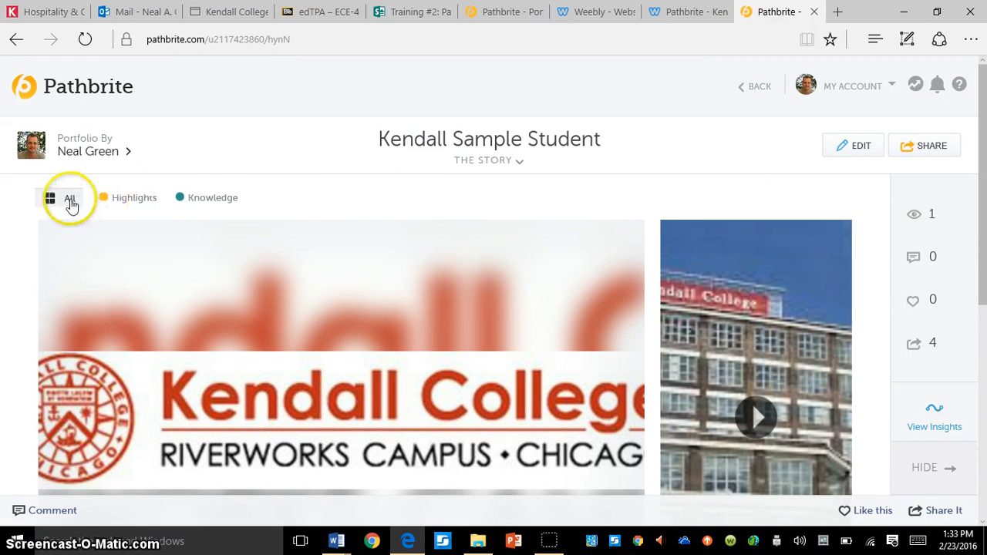
click(127, 202)
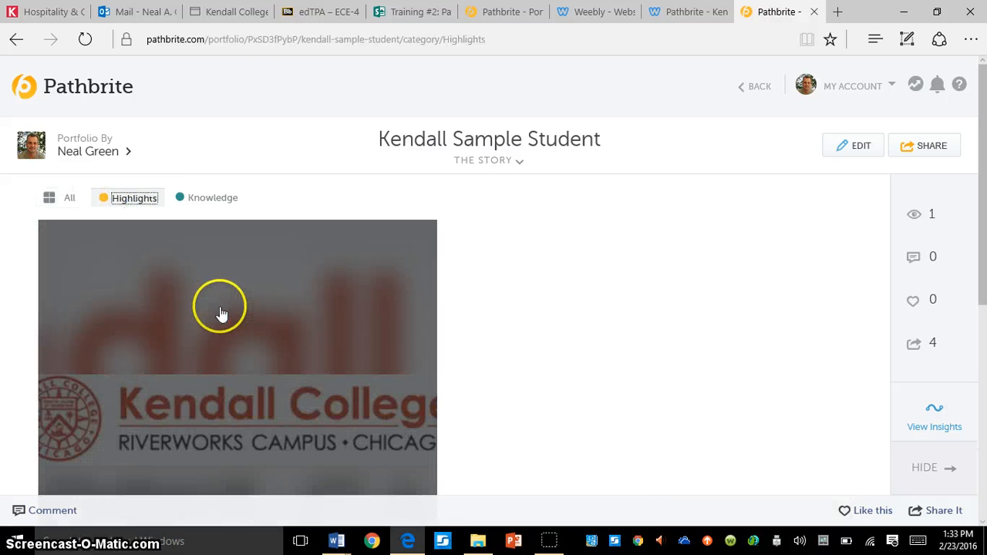
click(195, 202)
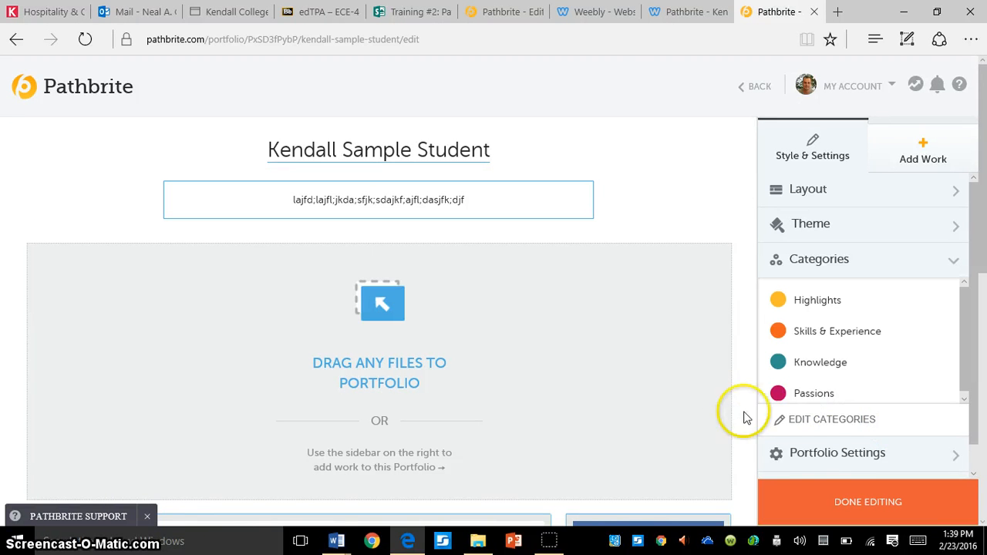
Open the portfolio's categories for editing and rename the Highlights category as "Abstract"
click(815, 424)
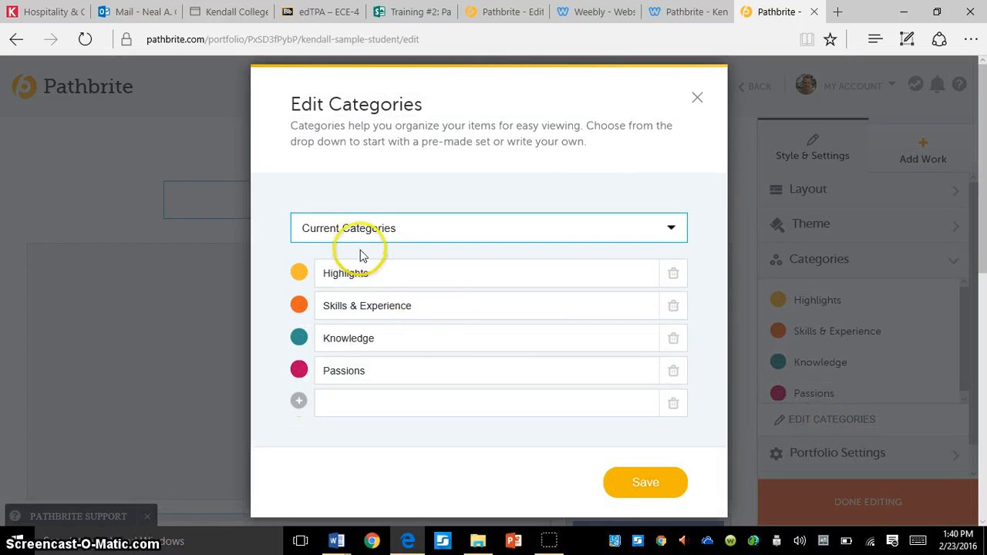
click(374, 269)
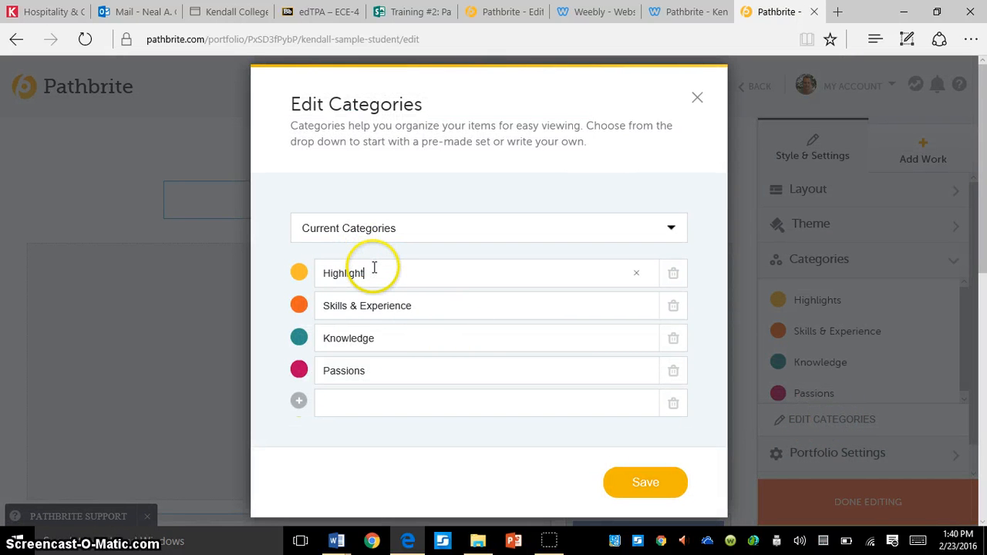
key(BackSpace)
key(BackSpace)
key(BackSpace)
key(BackSpace)
key(BackSpace)
key(BackSpace)
key(BackSpace)
key(BackSpace)
text(Abs)
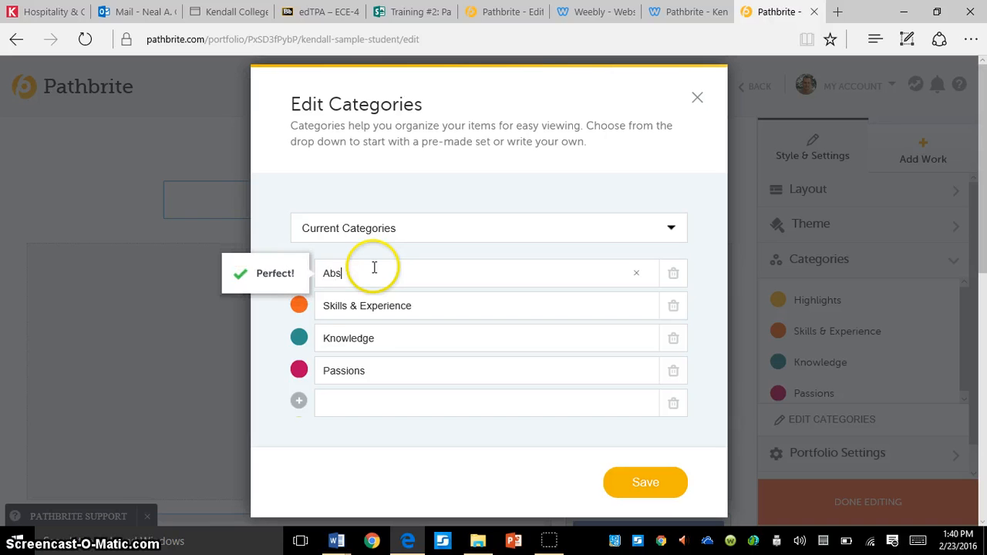
text(tract)
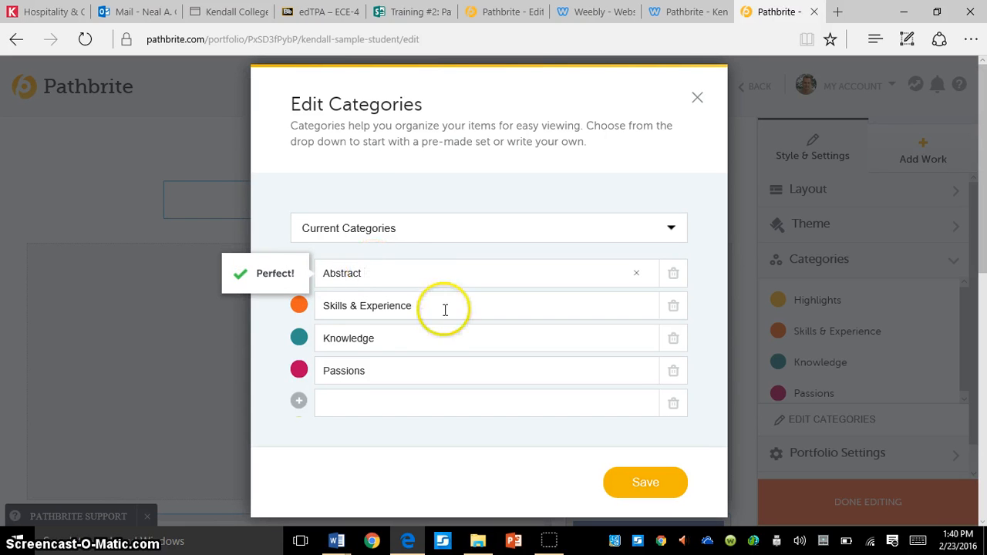
Rename the Knowledge category as "Video" and save the category changes
click(425, 336)
key(BackSpace)
key(BackSpace)
key(BackSpace)
key(BackSpace)
key(BackSpace)
key(BackSpace)
key(BackSpace)
key(BackSpace)
key(BackSpace)
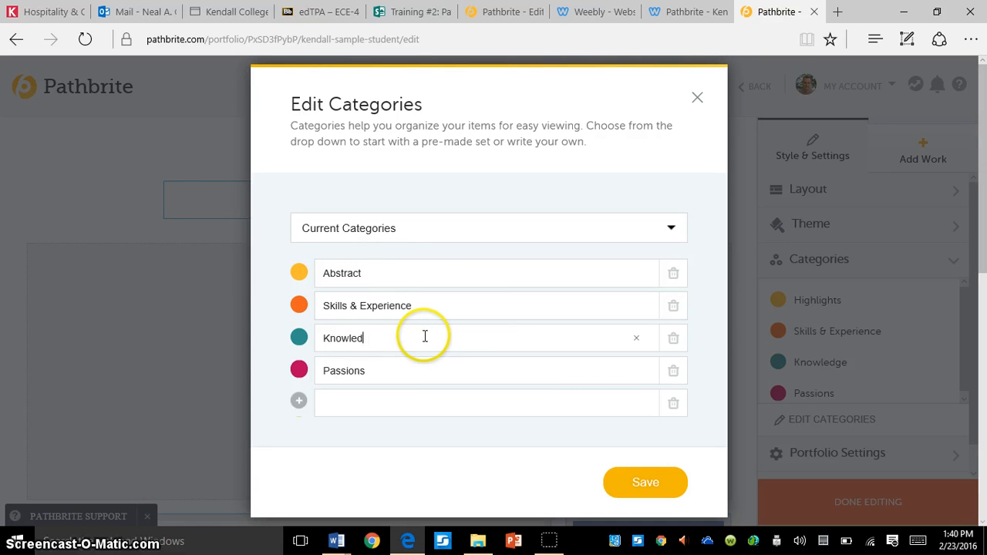
text(Video)
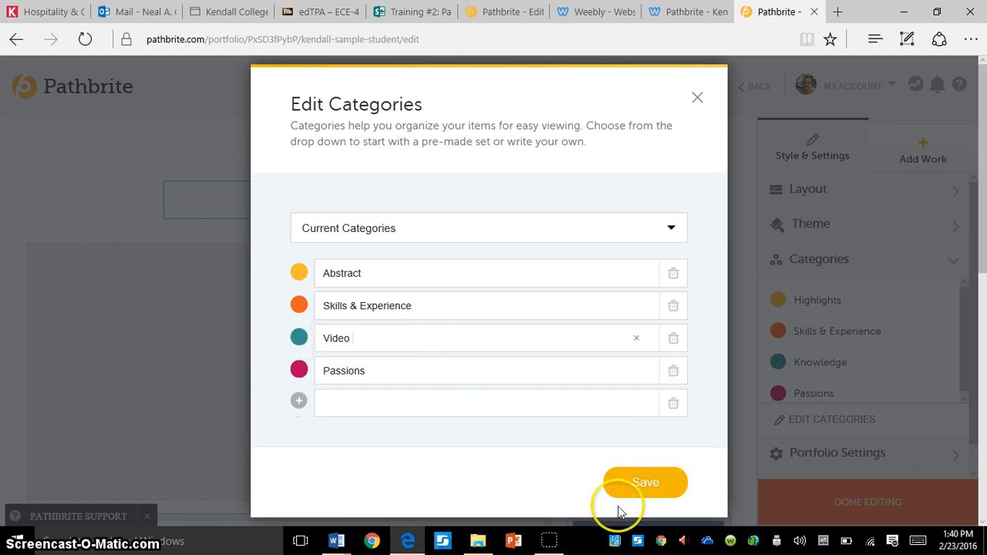
click(646, 483)
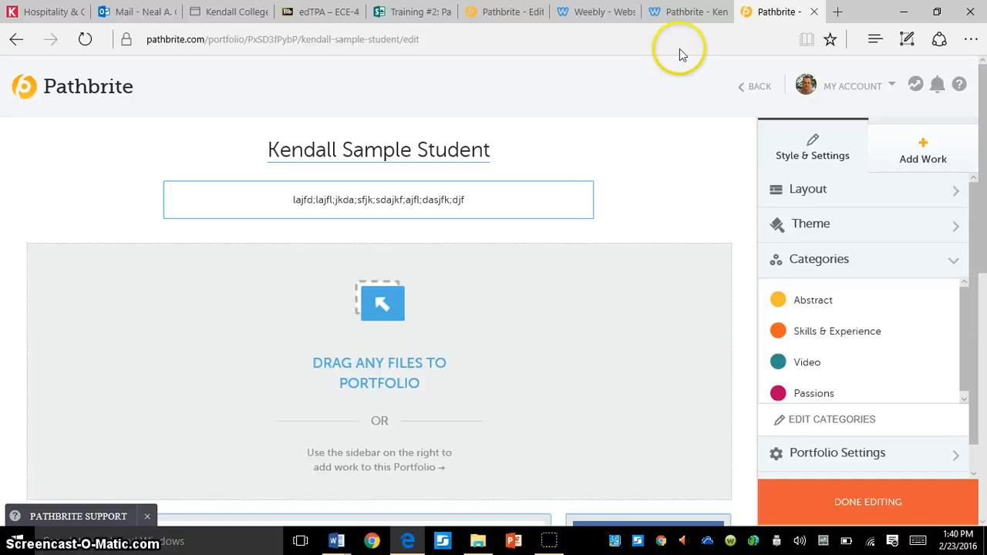
View the Pathbrite training page on the Weebly site and return to the portfolio editor
click(684, 11)
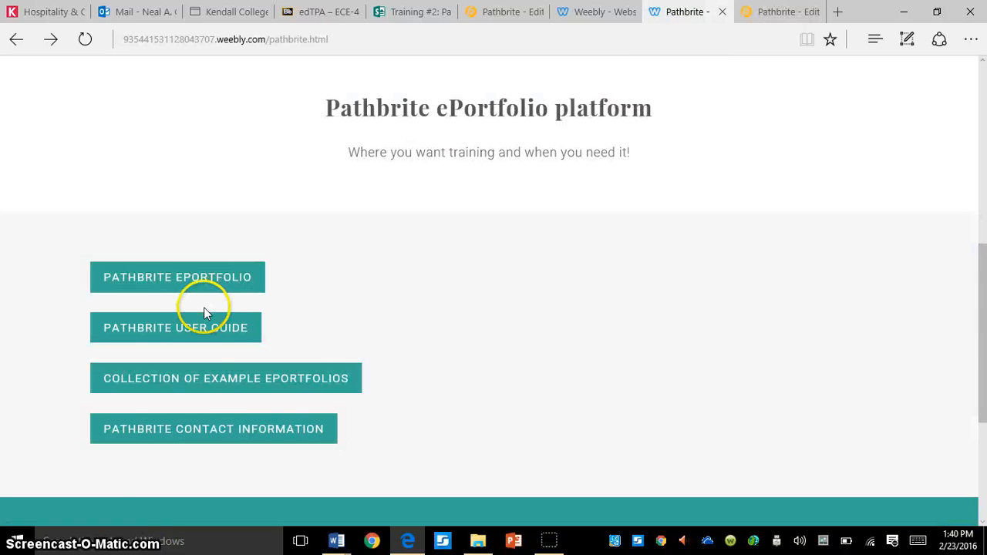
click(779, 12)
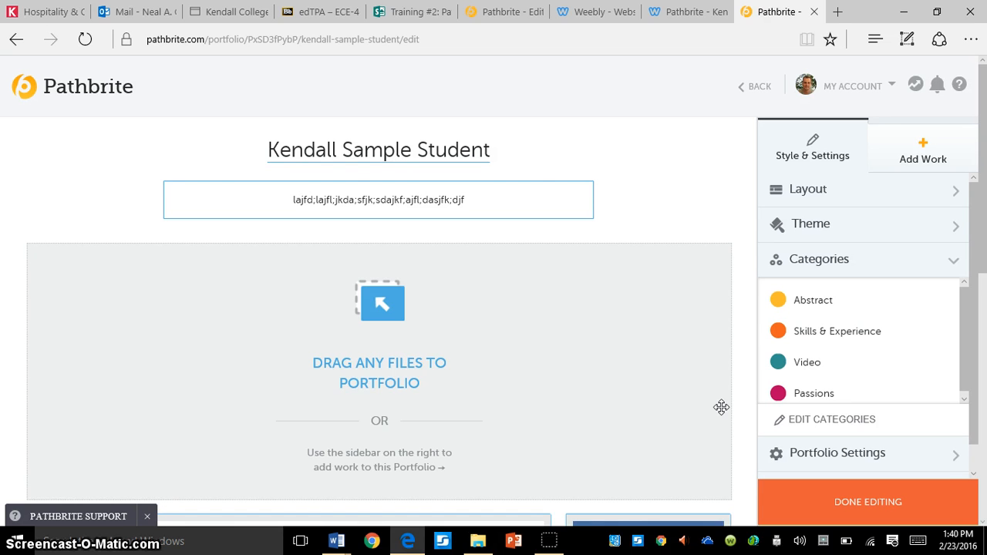
click(658, 168)
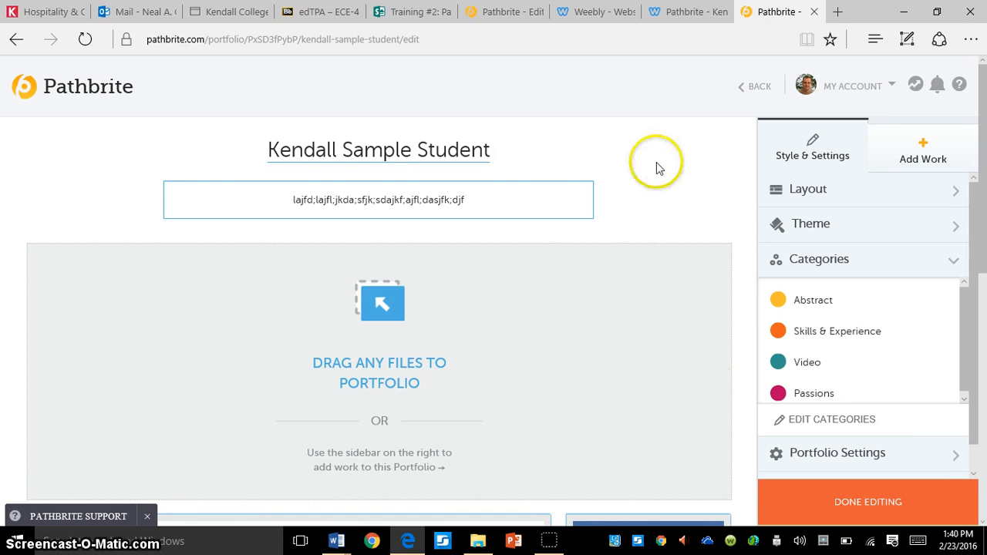